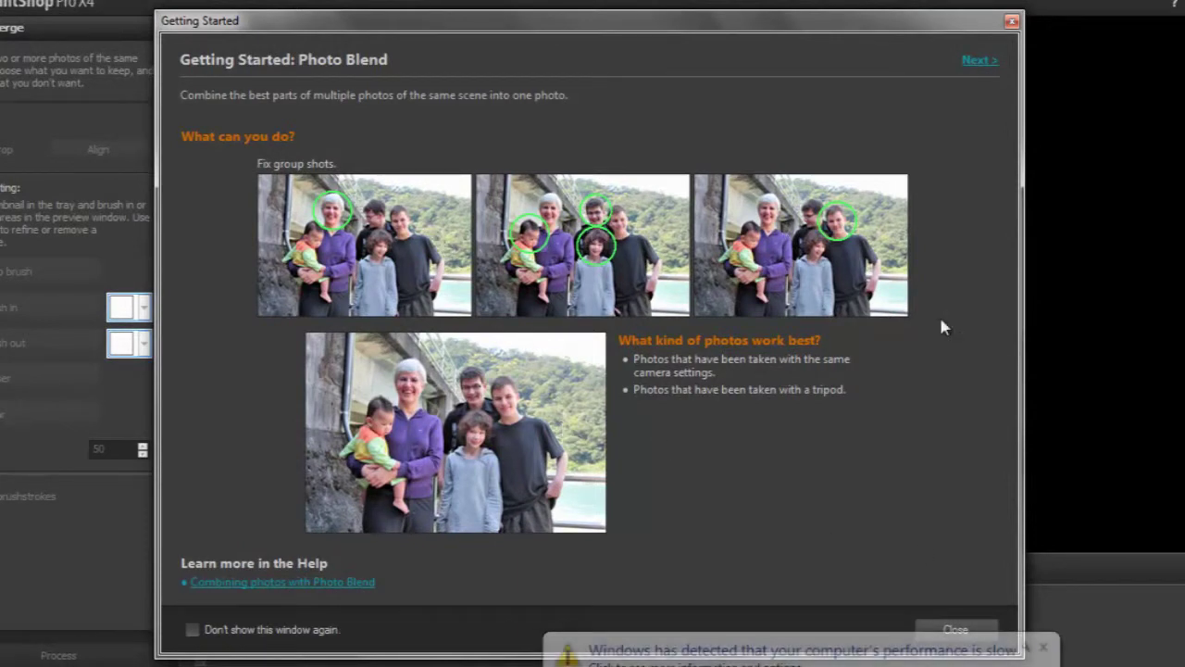
left_click(976, 62)
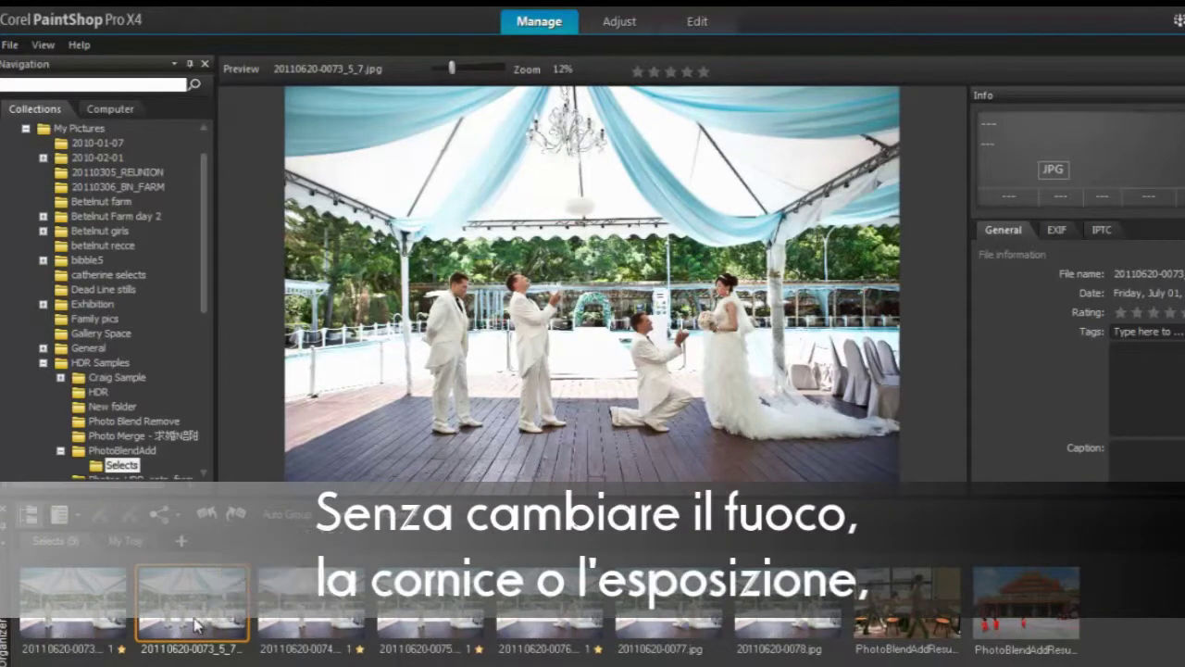
left_click(67, 632)
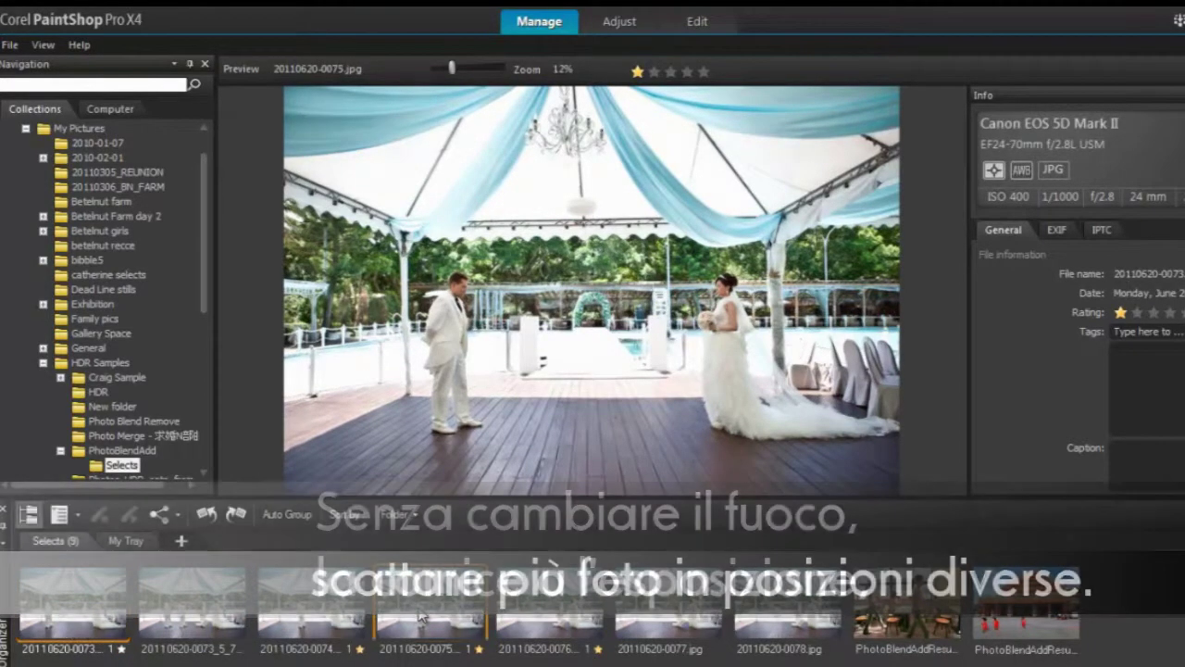
left_click(422, 618)
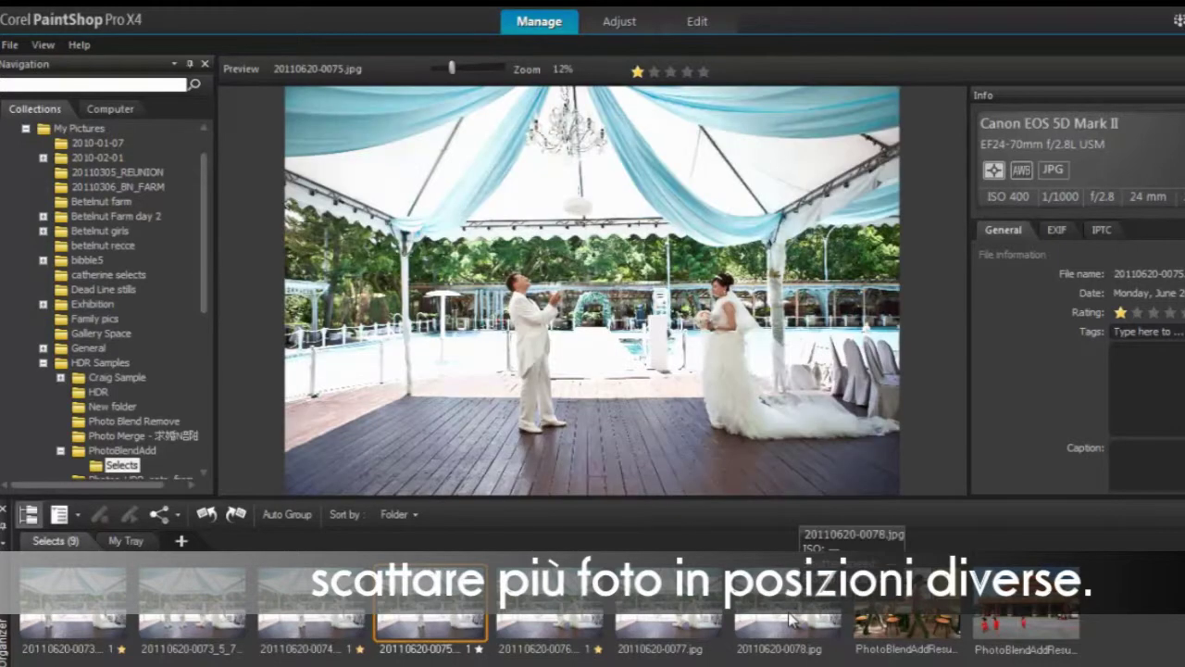
left_click(792, 621)
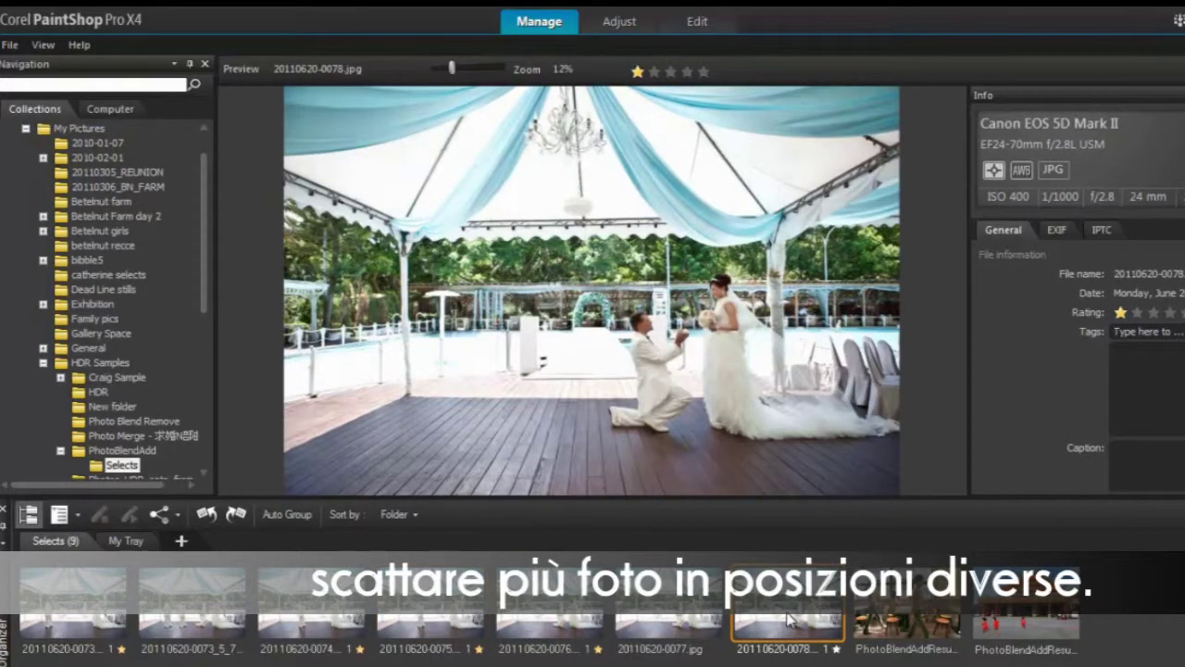
left_click(190, 612)
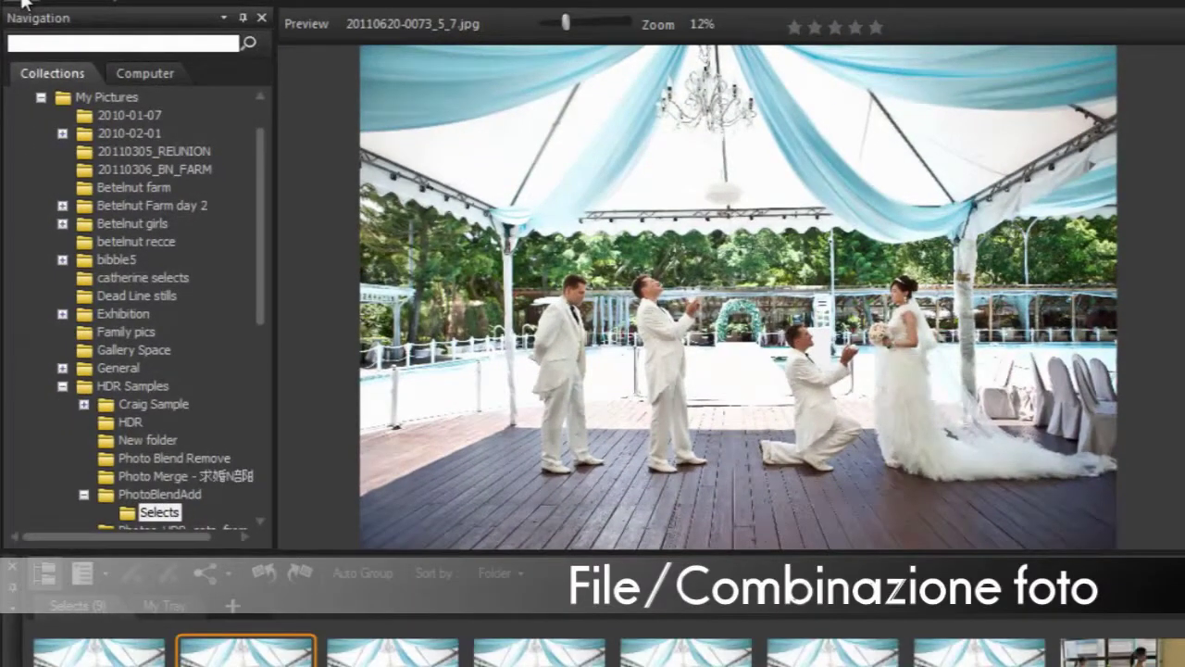
Open Photo Blend and dismiss its Getting Started window.
left_click(25, 5)
left_click(58, 373)
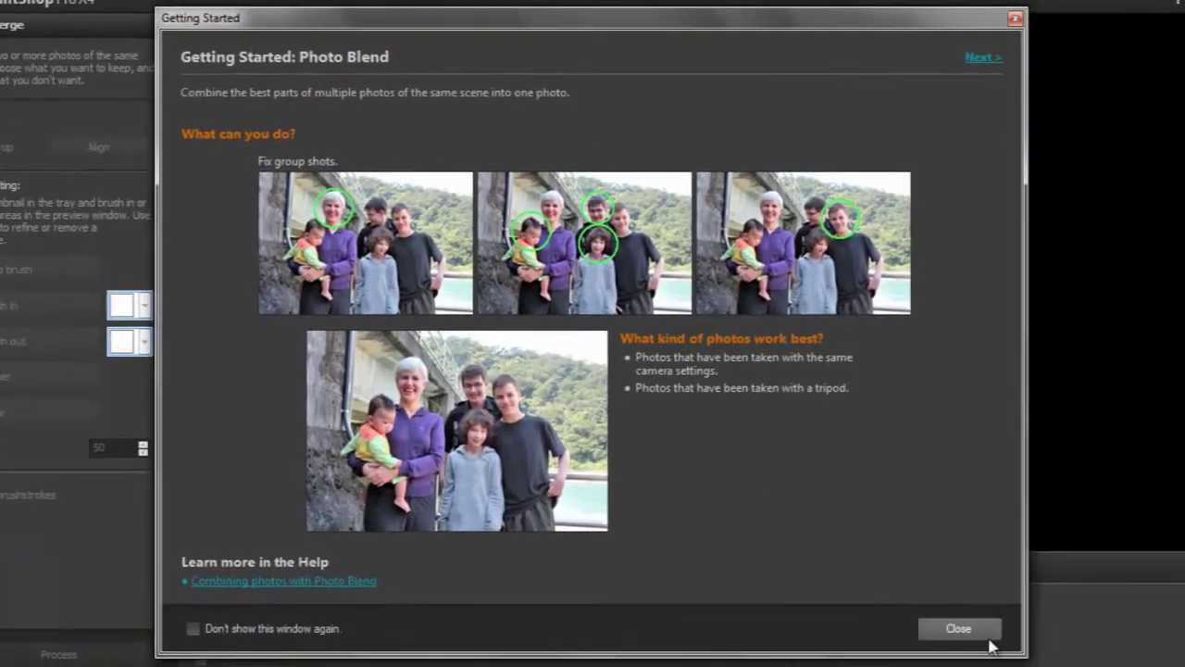
left_click(1037, 653)
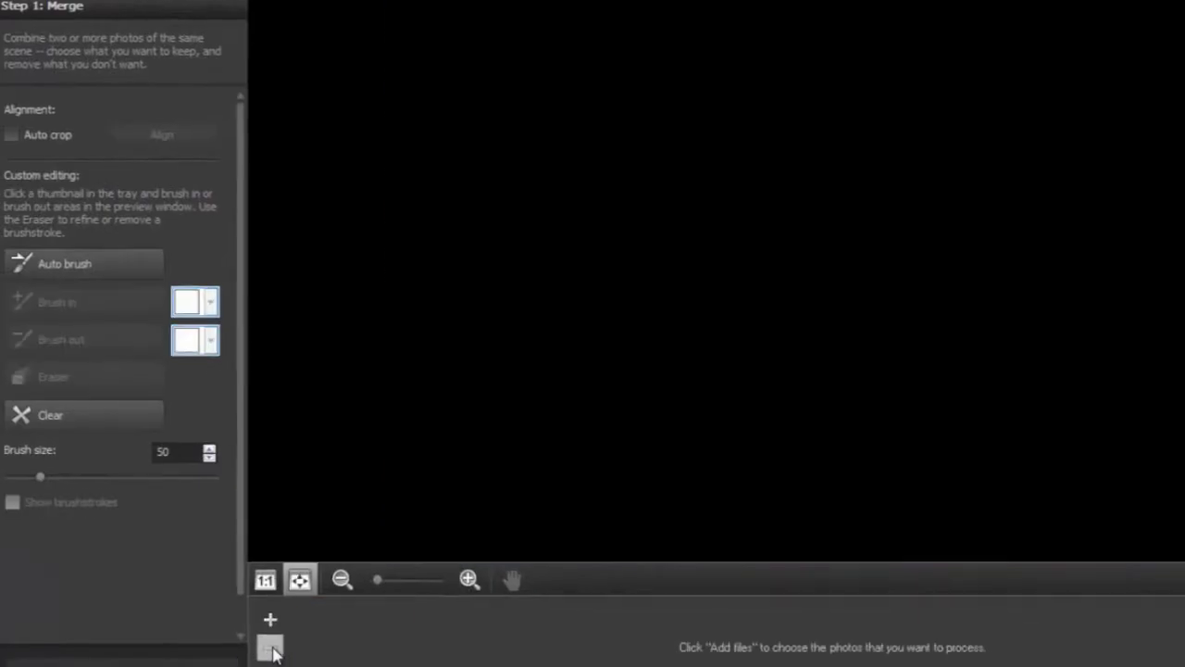
Add the photos 20110620-0073.jpg, 20110620-0075.jpg and 20110620-0077.jpg to the blend.
left_click(307, 664)
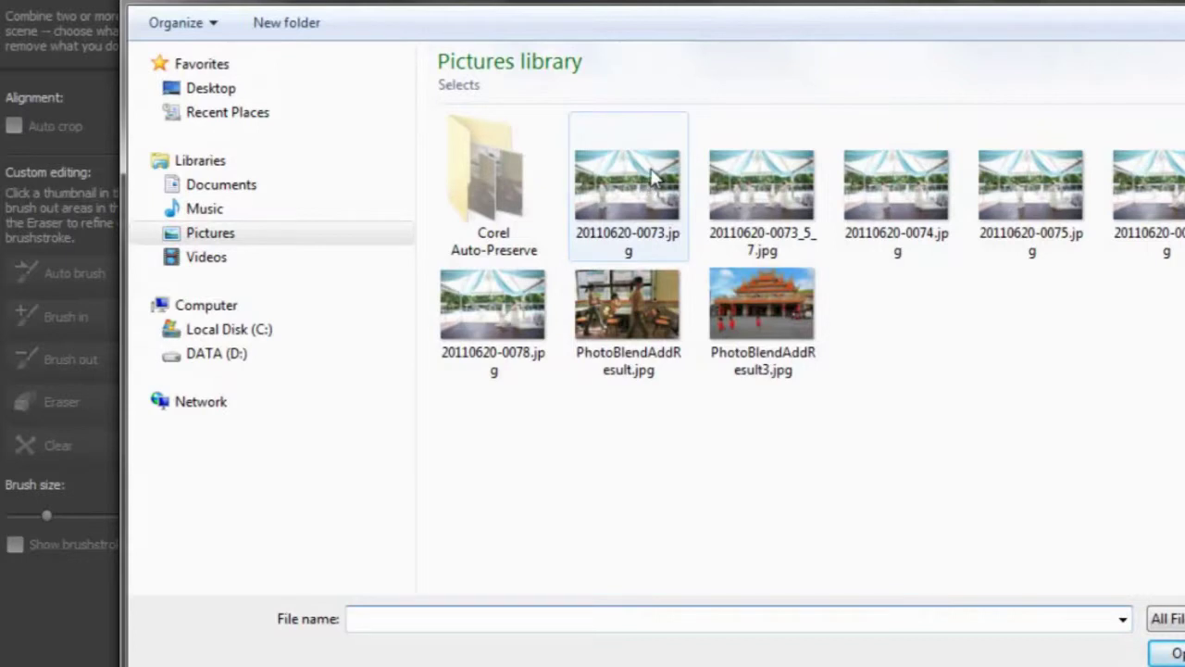
left_click(653, 176)
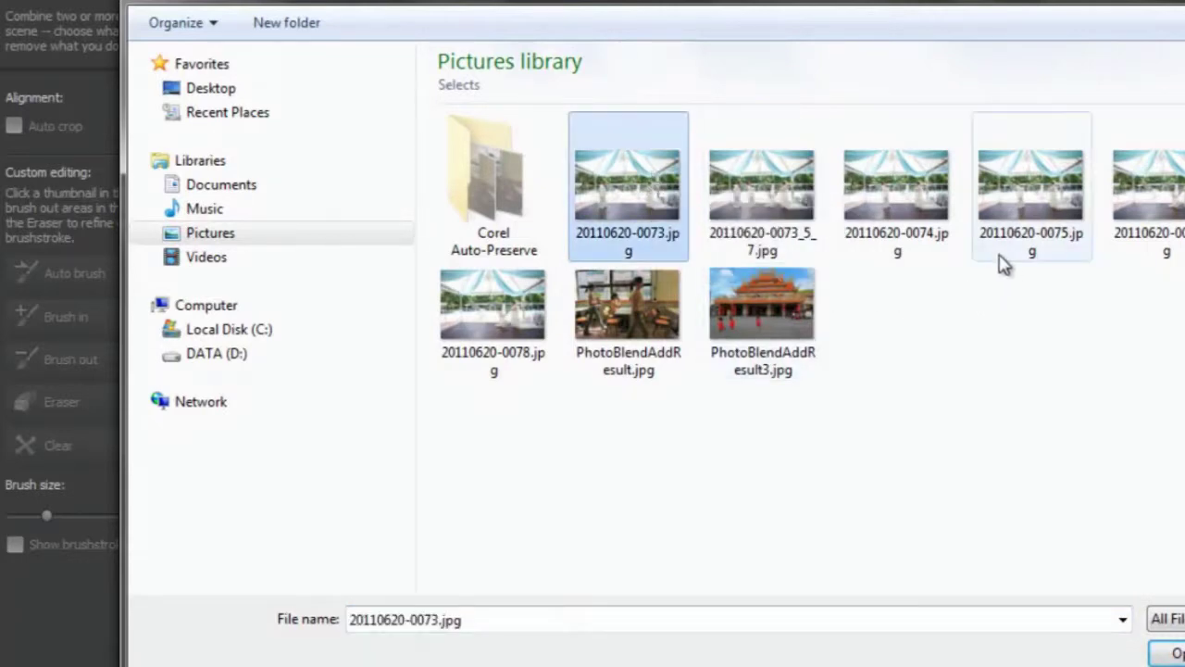
left_click(1019, 207, "ctrl")
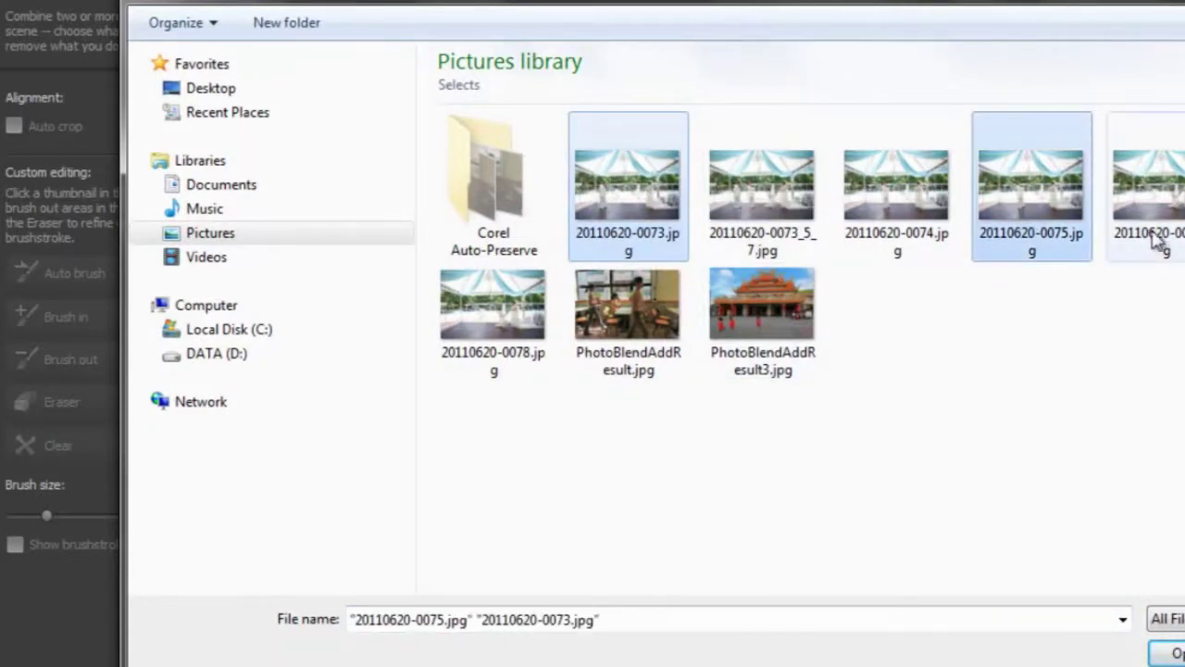
left_click(1184, 185, "ctrl")
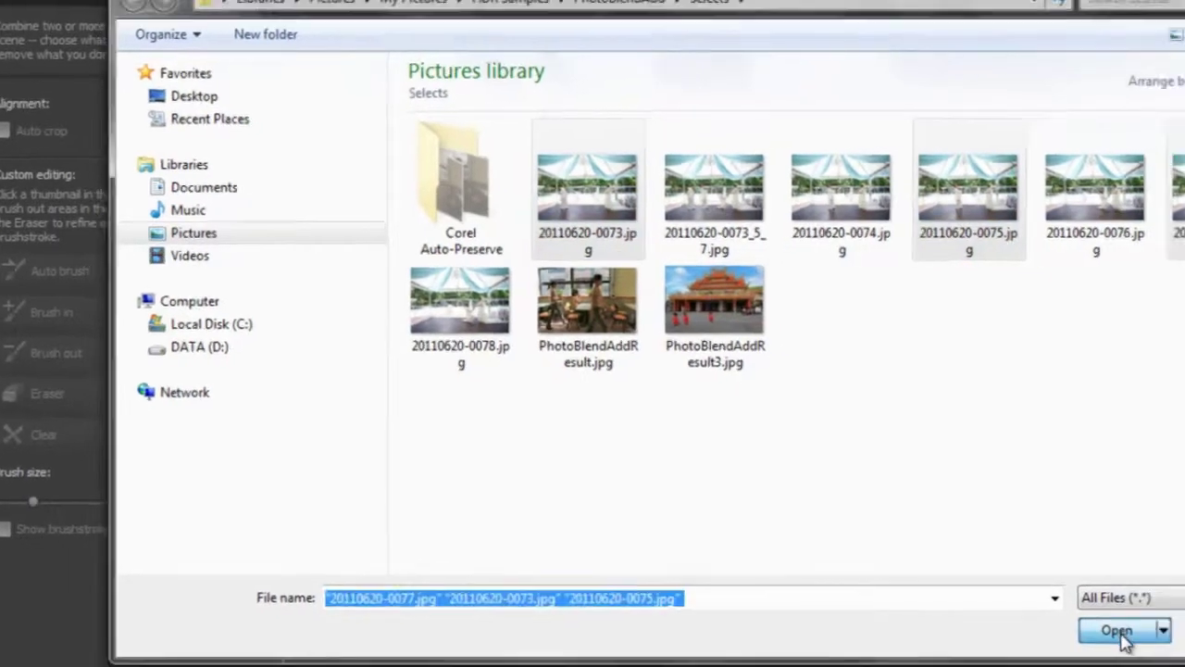
left_click(1174, 653)
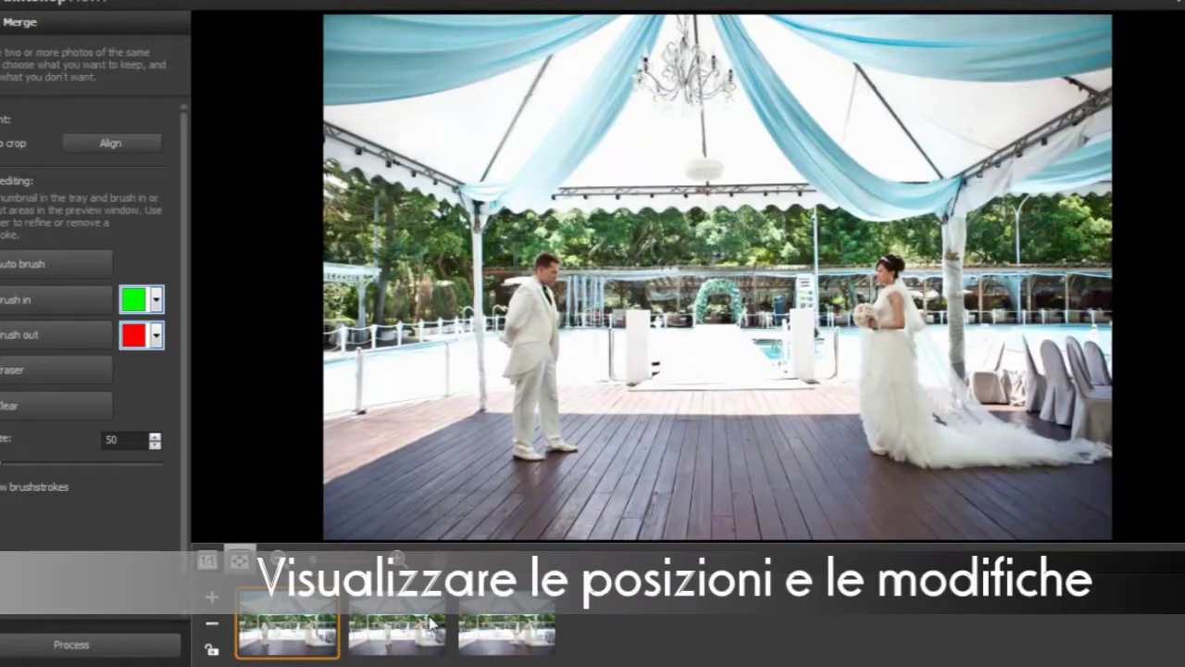
Compare the groom's position in each of the three loaded photos.
left_click(429, 623)
left_click(505, 626)
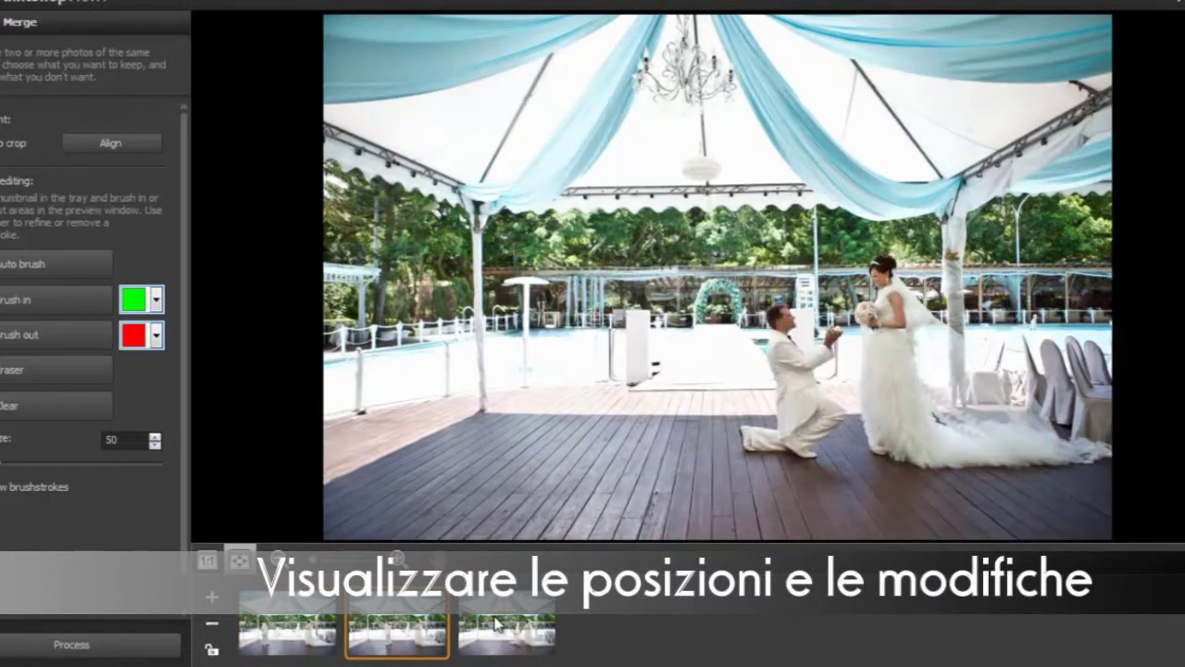
left_click(399, 634)
left_click(284, 642)
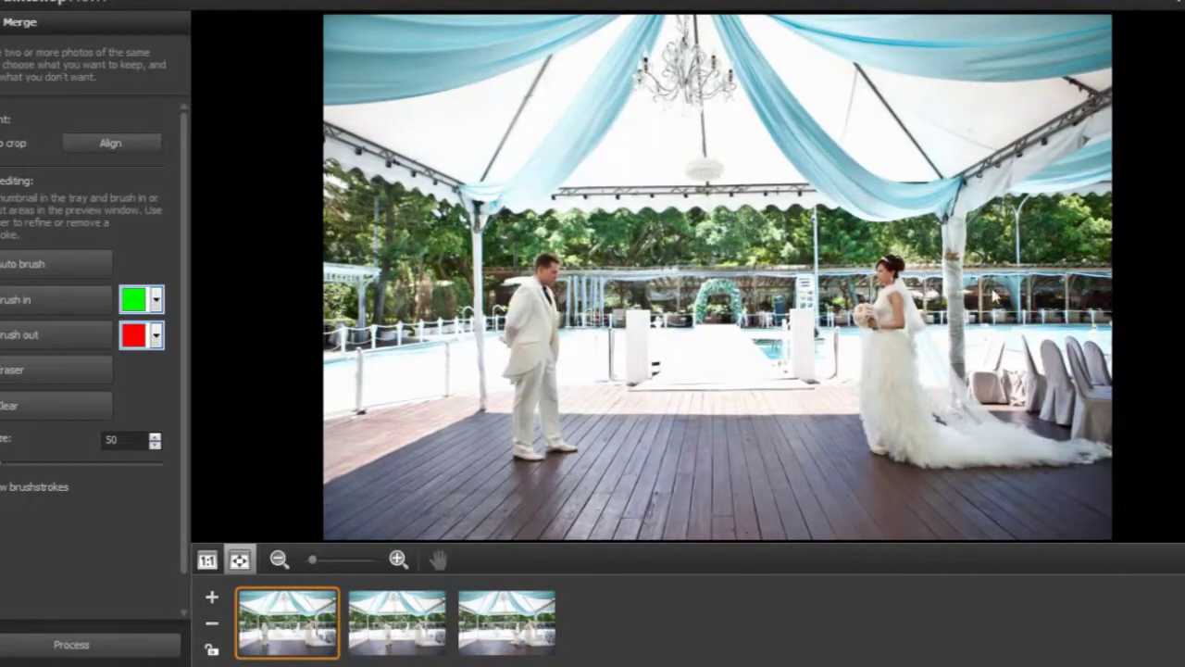
left_click(531, 632)
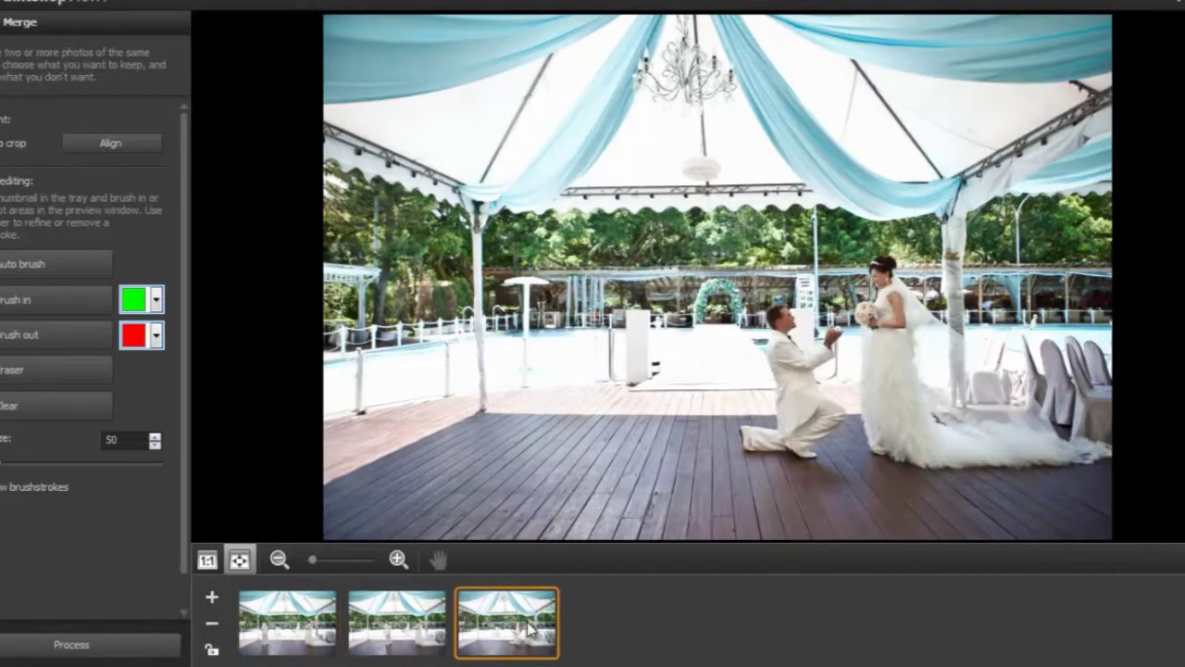
left_click(417, 634)
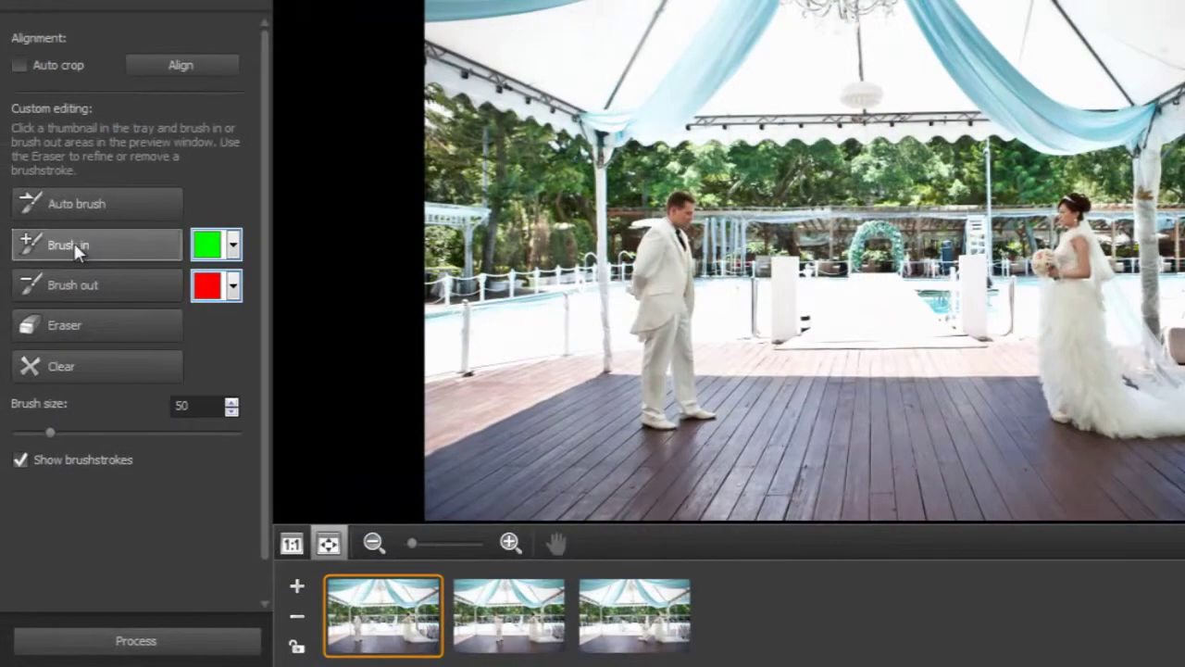
Set the brush size to 108 and brush in the standing groom in the first photo.
left_click(23, 302)
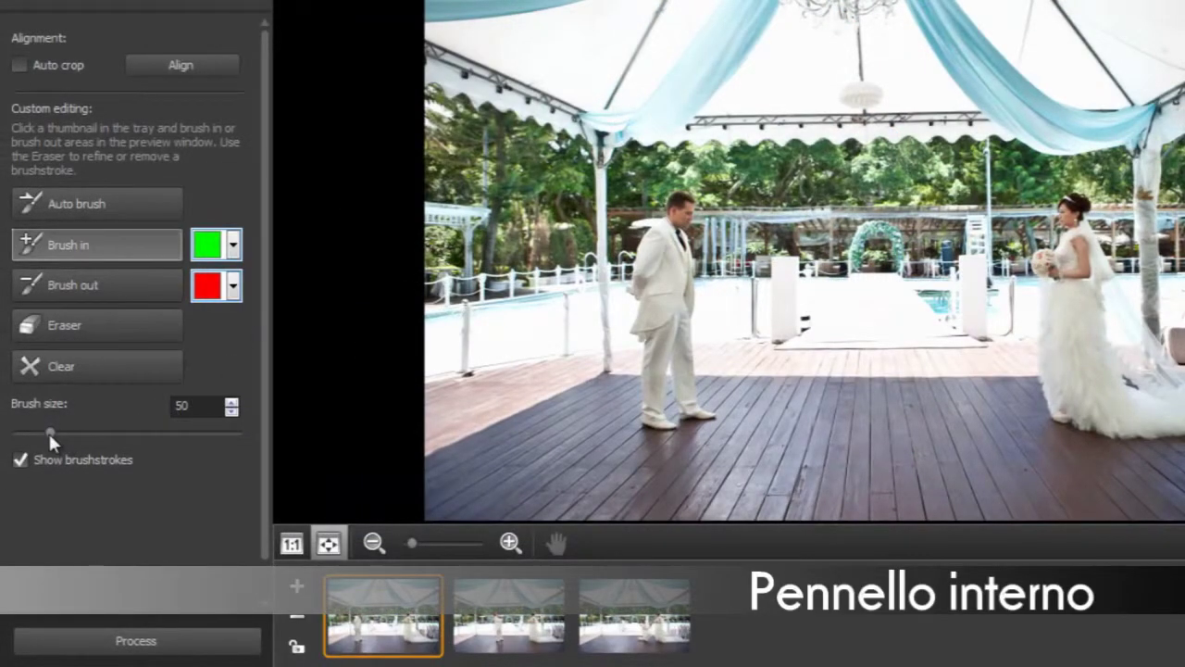
left_click_drag(48, 430, 94, 428)
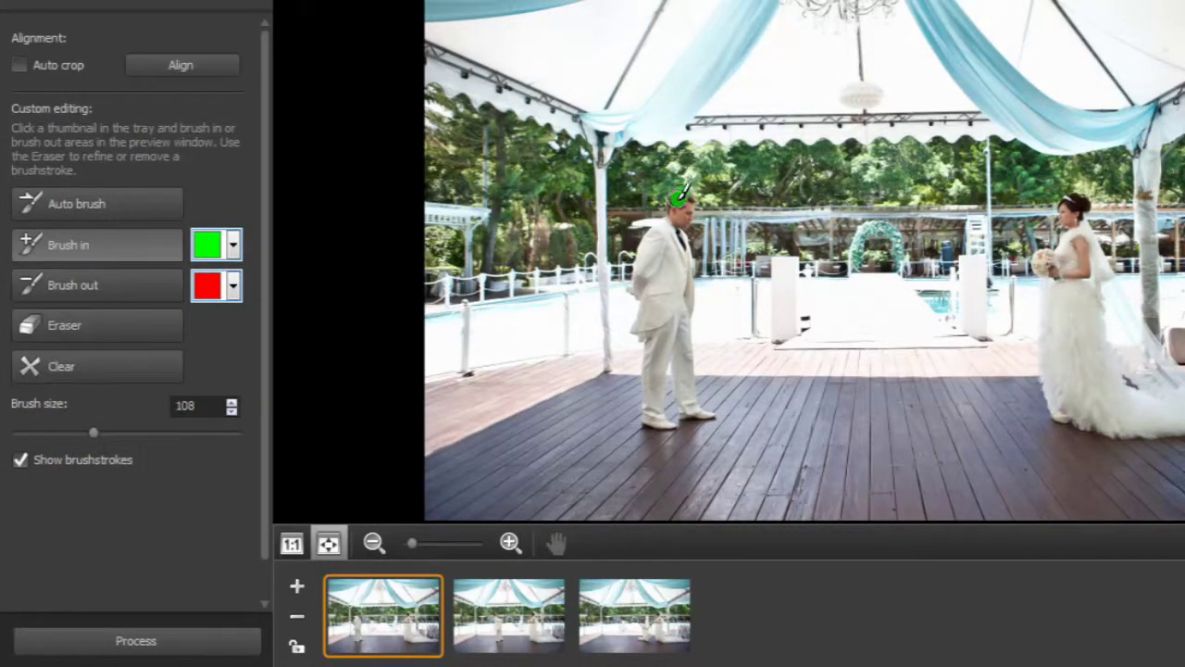
mouse_move(685, 190)
left_mouse_down()
mouse_move(632, 276)
mouse_move(654, 426)
mouse_move(673, 426)
mouse_move(663, 386)
mouse_move(686, 314)
mouse_move(692, 368)
mouse_move(715, 413)
mouse_move(686, 412)
mouse_move(667, 366)
mouse_move(688, 400)
mouse_move(697, 294)
mouse_move(682, 192)
mouse_move(661, 408)
mouse_move(650, 295)
mouse_move(648, 330)
mouse_move(678, 219)
mouse_move(643, 292)
mouse_move(681, 192)
mouse_move(667, 278)
left_mouse_up()
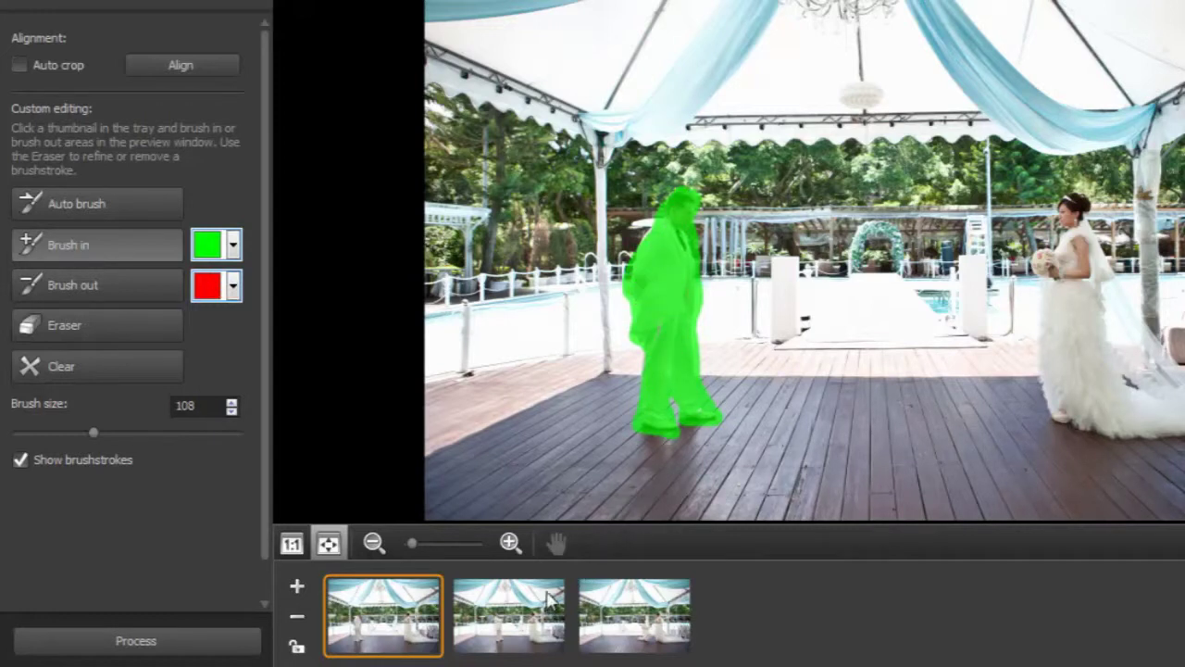
Brush in the groom who is looking up with raised hands in the second photo.
left_click(554, 604)
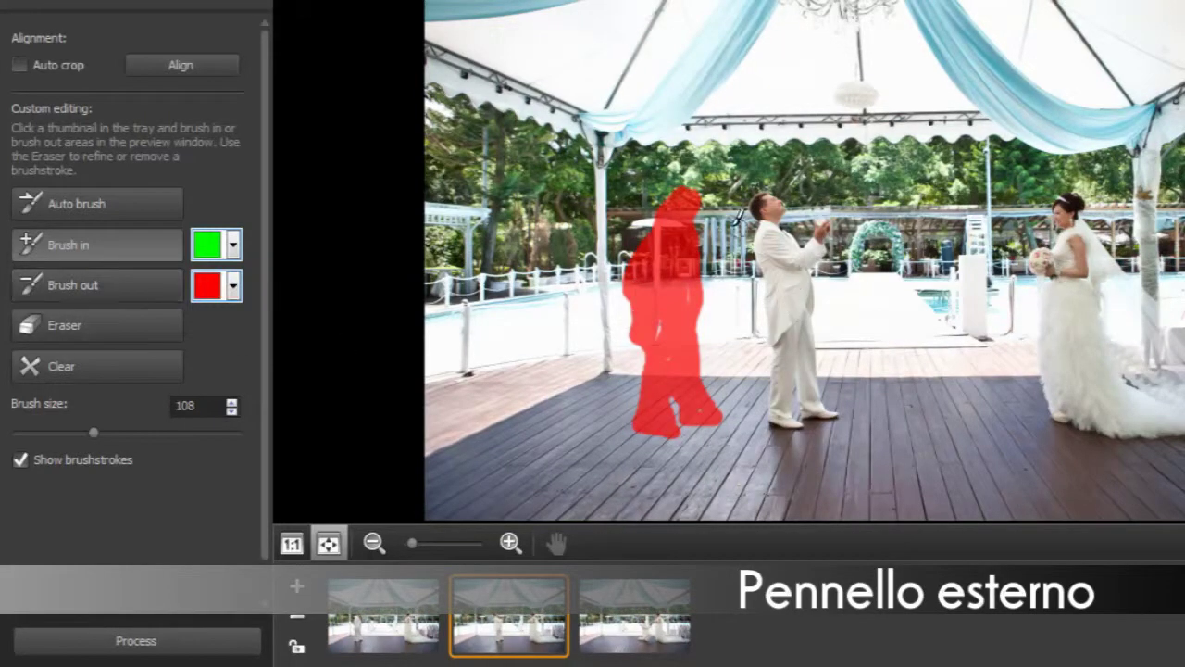
left_click(396, 630)
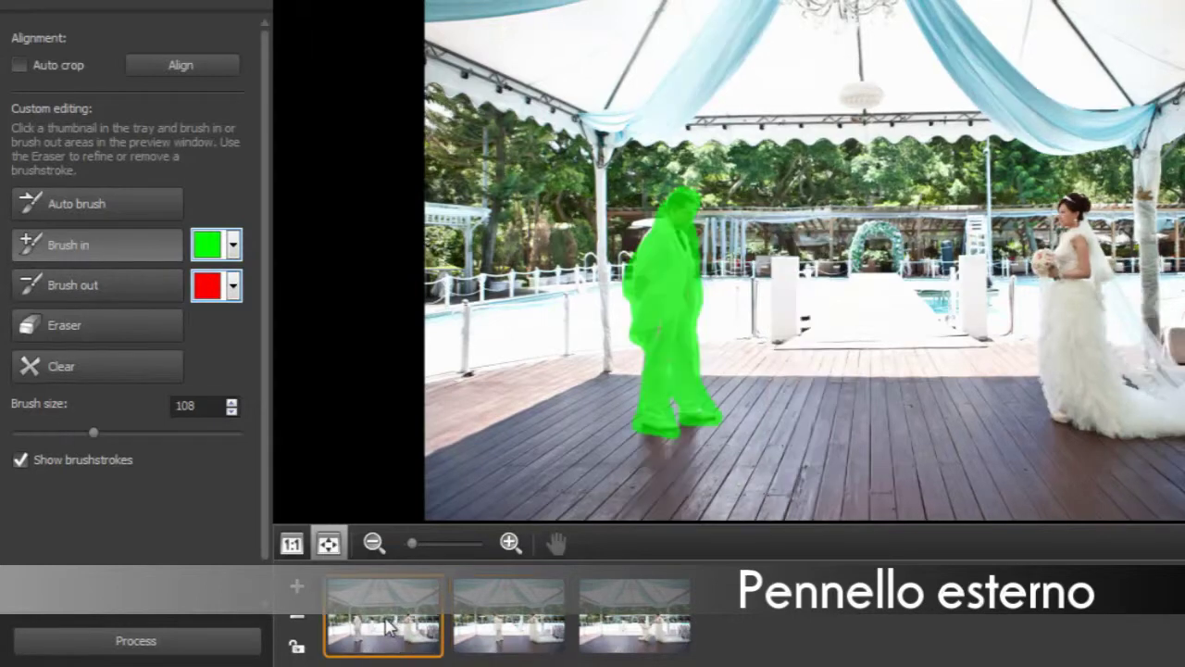
left_click(523, 625)
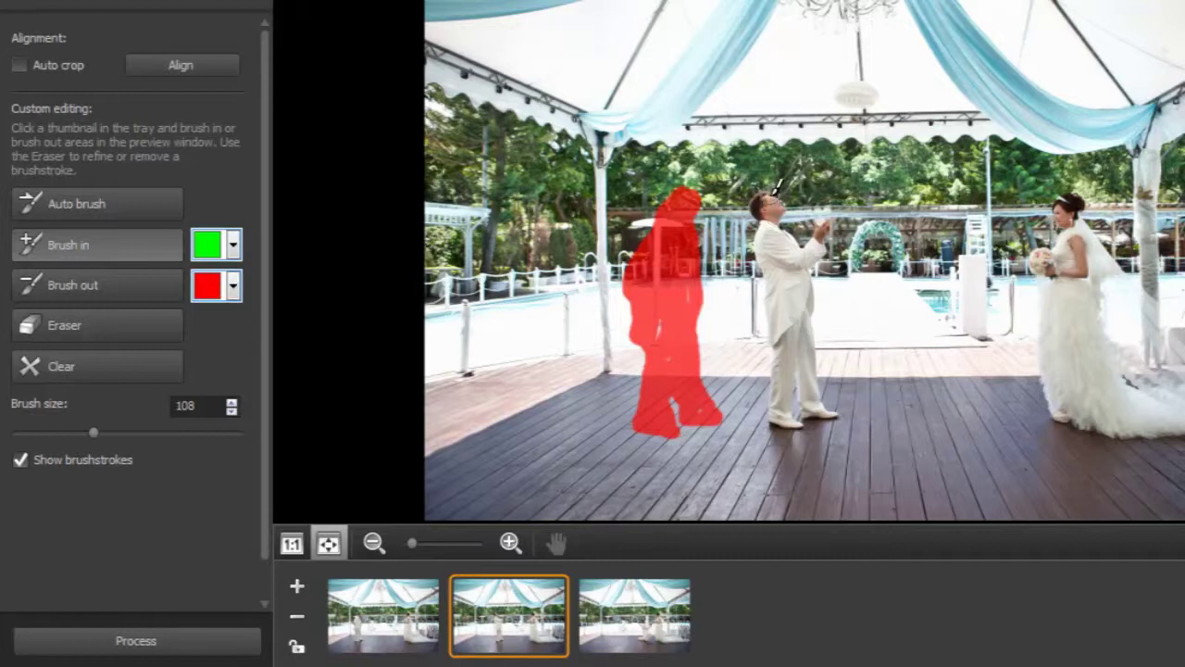
left_click(766, 206)
mouse_move(768, 207)
left_mouse_down()
mouse_move(774, 426)
mouse_move(800, 419)
mouse_move(793, 338)
mouse_move(836, 412)
mouse_move(810, 409)
mouse_move(785, 211)
mouse_move(808, 302)
mouse_move(819, 218)
mouse_move(837, 218)
mouse_move(824, 248)
mouse_move(766, 230)
mouse_move(792, 396)
left_mouse_up()
Brush in the kneeling groom in the third photo.
left_click(621, 627)
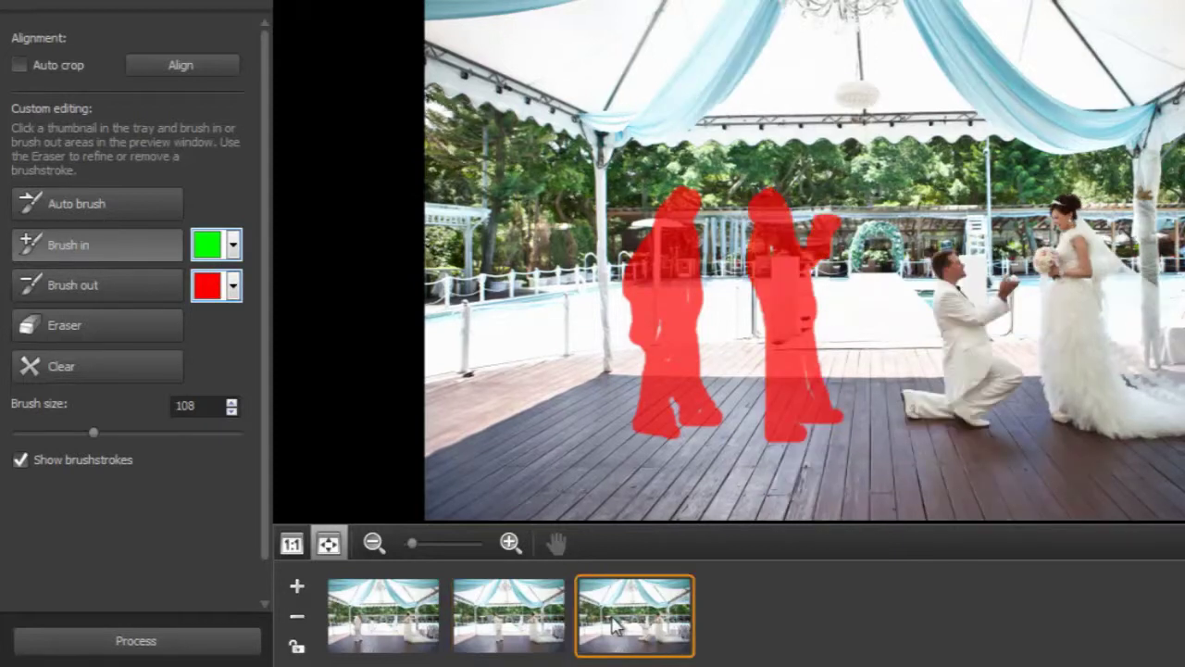
left_click(74, 296)
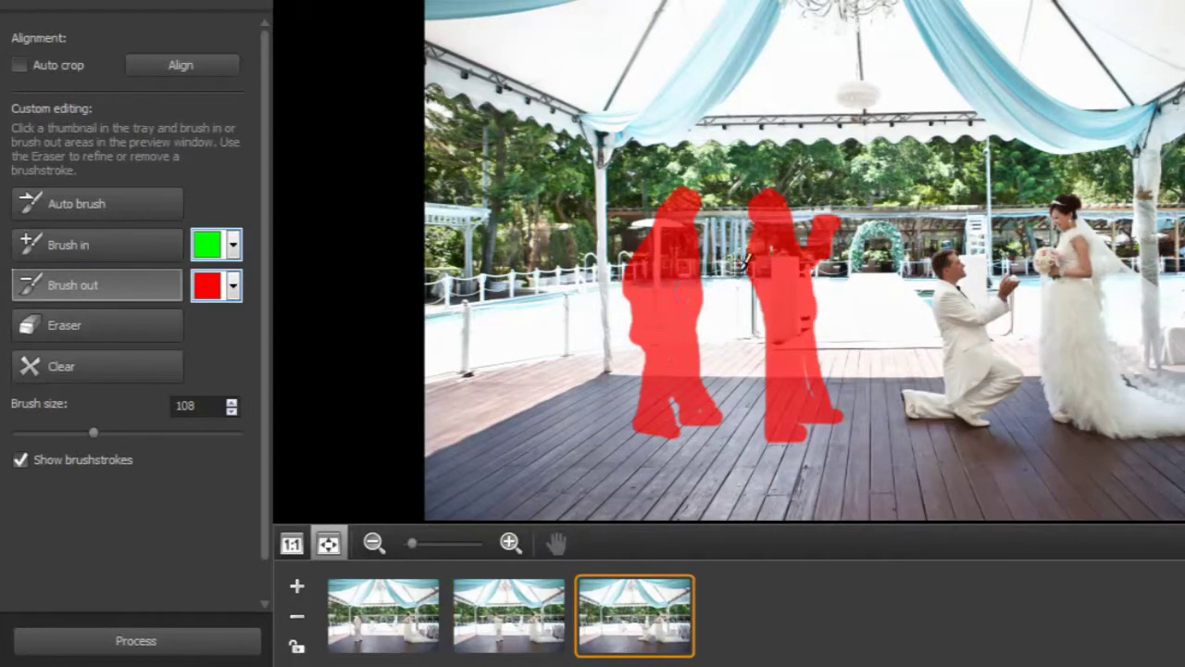
left_click(98, 245)
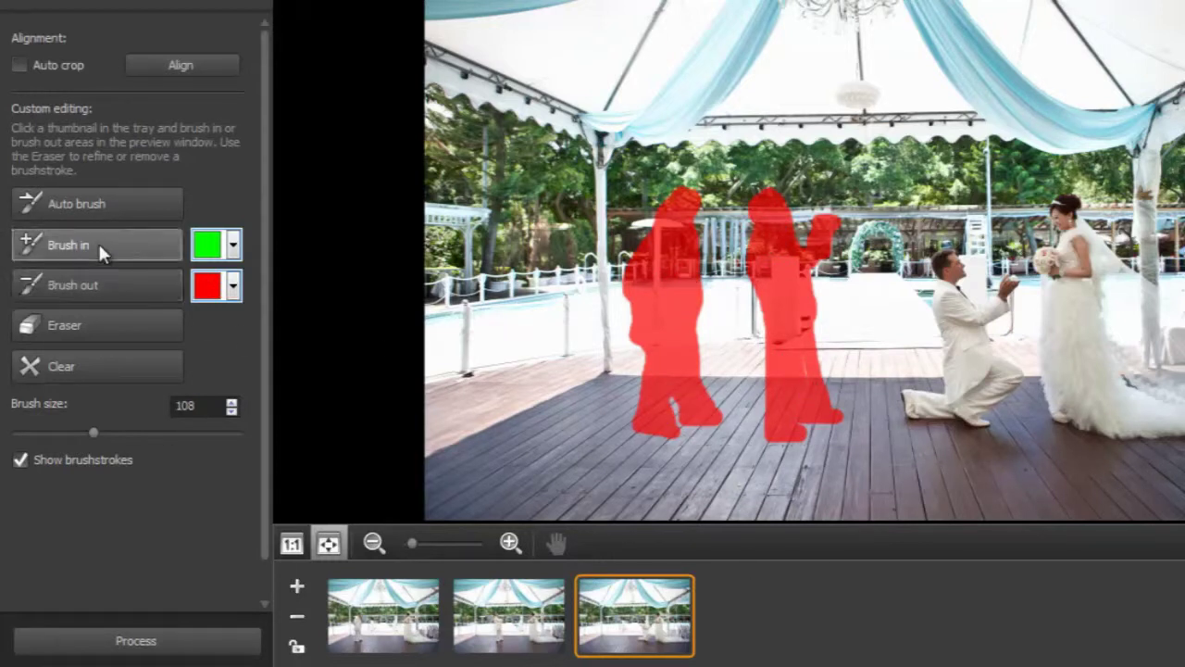
mouse_move(941, 255)
left_mouse_down()
mouse_move(950, 393)
mouse_move(913, 393)
mouse_move(909, 408)
mouse_move(989, 416)
mouse_move(1024, 393)
mouse_move(983, 313)
mouse_move(1003, 302)
mouse_move(1014, 269)
mouse_move(986, 303)
mouse_move(956, 256)
mouse_move(961, 309)
mouse_move(1012, 374)
mouse_move(978, 404)
mouse_move(1006, 401)
mouse_move(915, 406)
mouse_move(989, 368)
mouse_move(945, 323)
mouse_move(998, 404)
left_mouse_up()
Check the kept and excluded brushstroke areas of the grooms in each of the three photos.
left_click(542, 622)
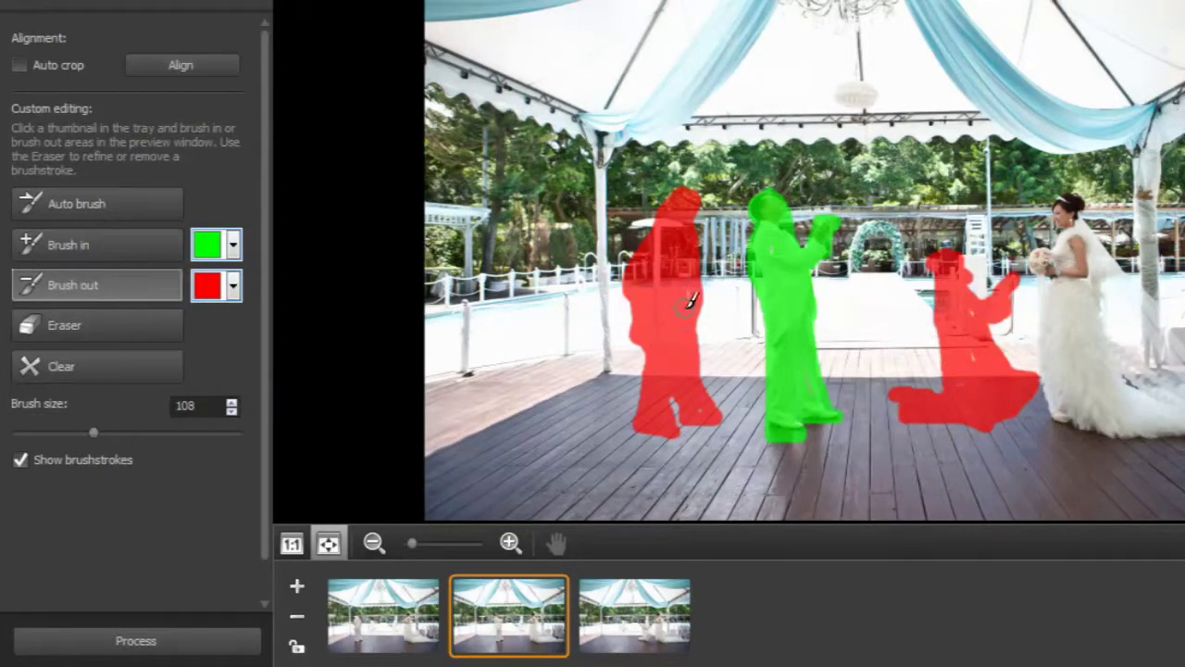
left_click(400, 610)
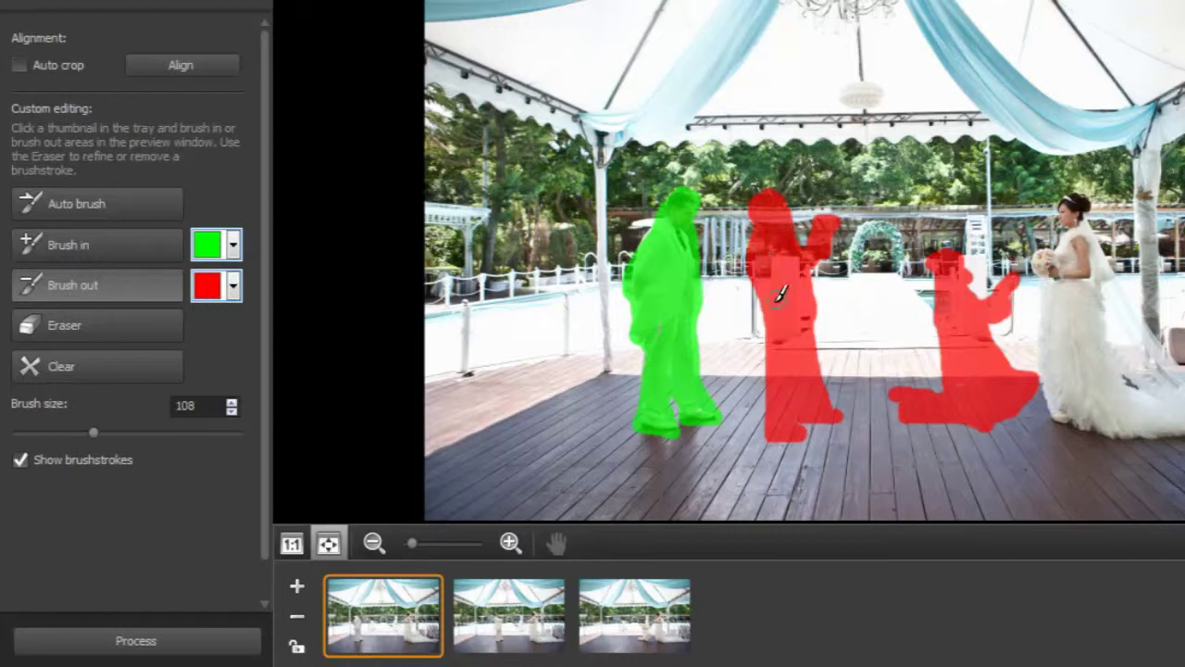
left_click(102, 246)
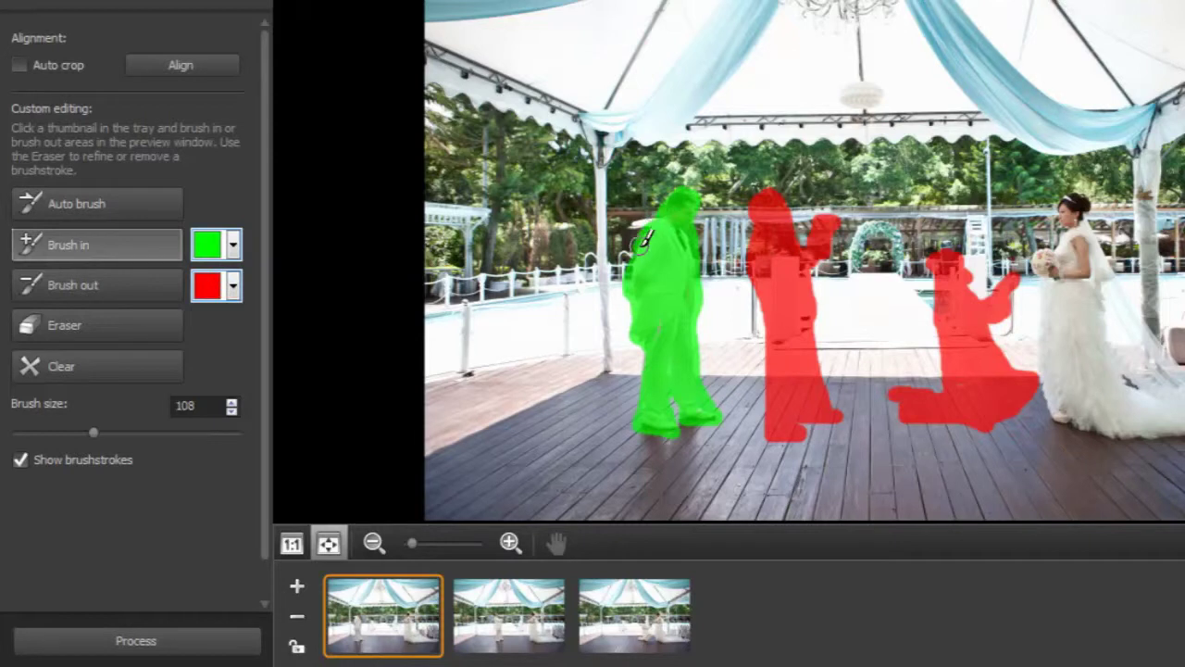
left_click(619, 621)
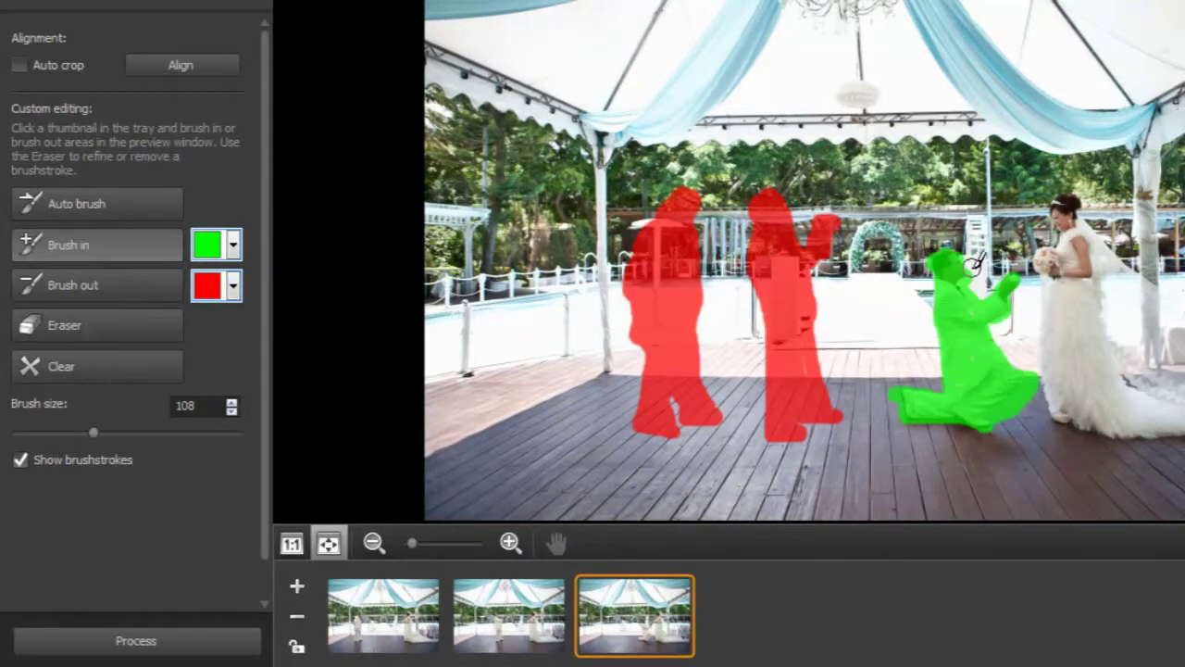
left_click(134, 283)
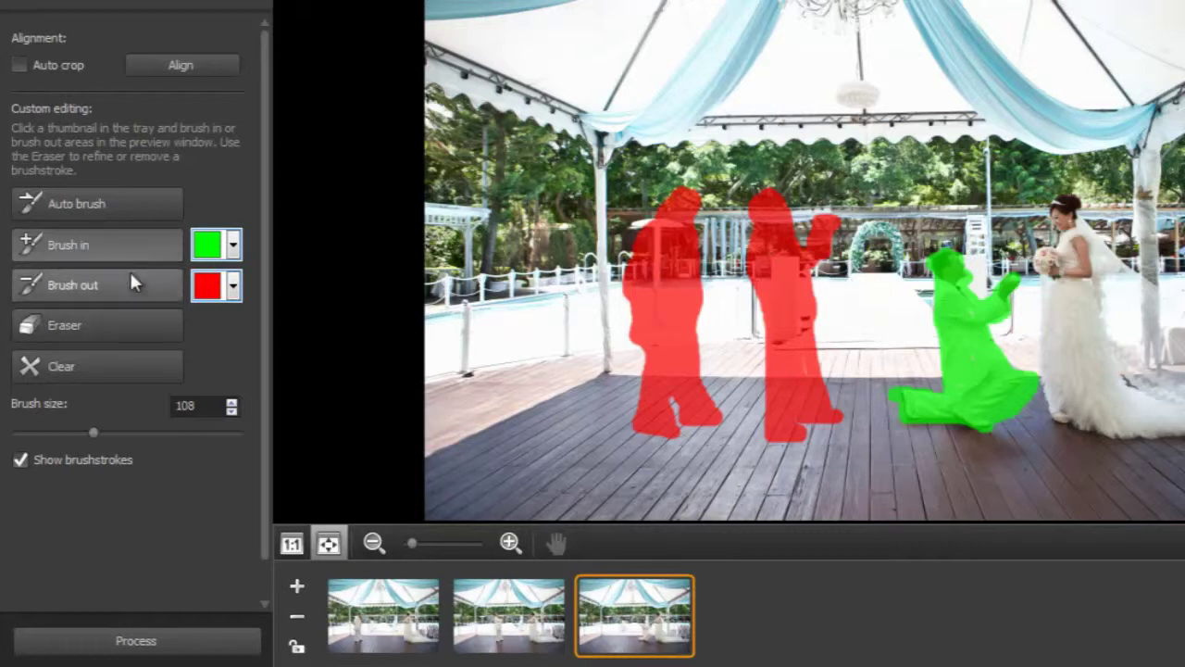
left_click(106, 244)
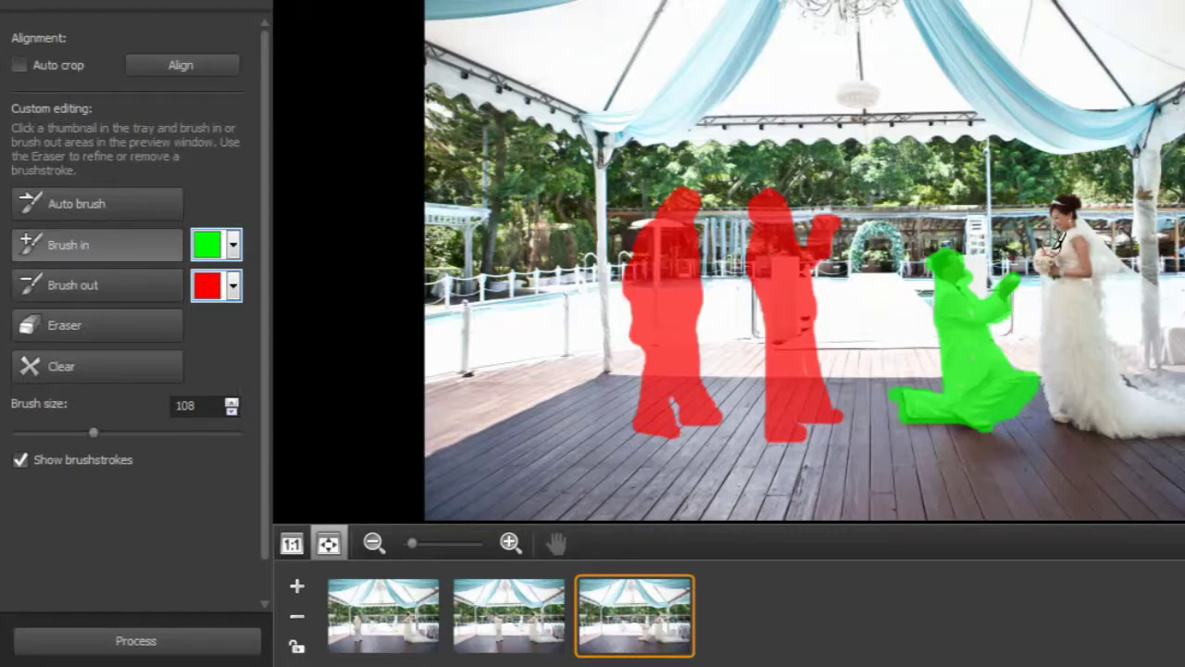
left_click(518, 636)
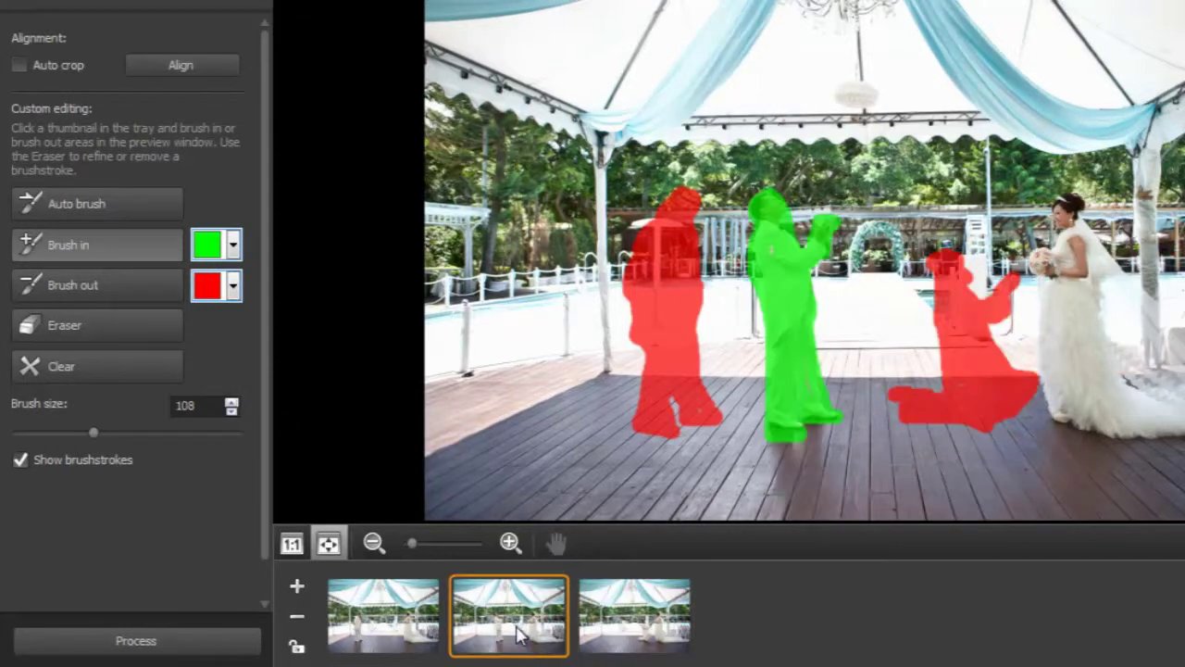
Brush in the bride in the first photo, tracing her outline at brush size 131 and filling her figure at size 242.
left_click(419, 629)
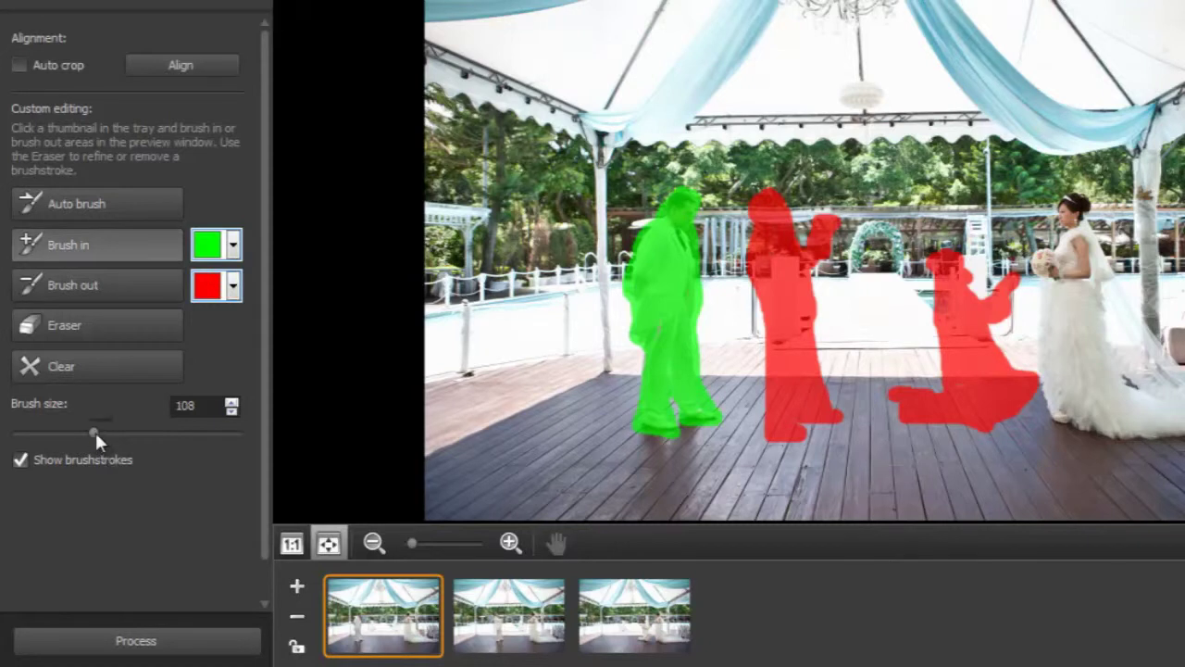
left_click_drag(93, 432, 111, 433)
mouse_move(1091, 191)
left_mouse_down()
mouse_move(1045, 268)
mouse_move(1045, 387)
mouse_move(1181, 435)
left_mouse_up()
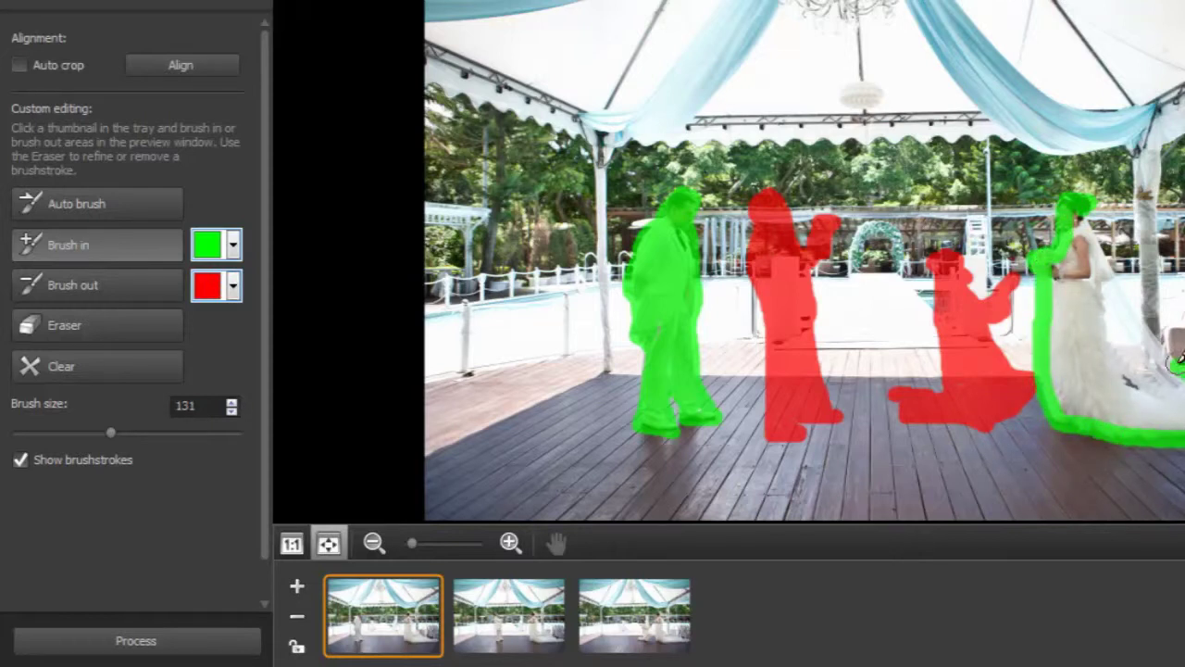
mouse_move(1180, 363)
left_mouse_down()
mouse_move(1077, 211)
mouse_move(1057, 412)
left_mouse_up()
left_click_drag(110, 433, 194, 433)
mouse_move(1167, 380)
left_mouse_down()
mouse_move(1125, 420)
mouse_move(1071, 333)
mouse_move(1103, 284)
mouse_move(1180, 393)
mouse_move(1126, 385)
left_mouse_up()
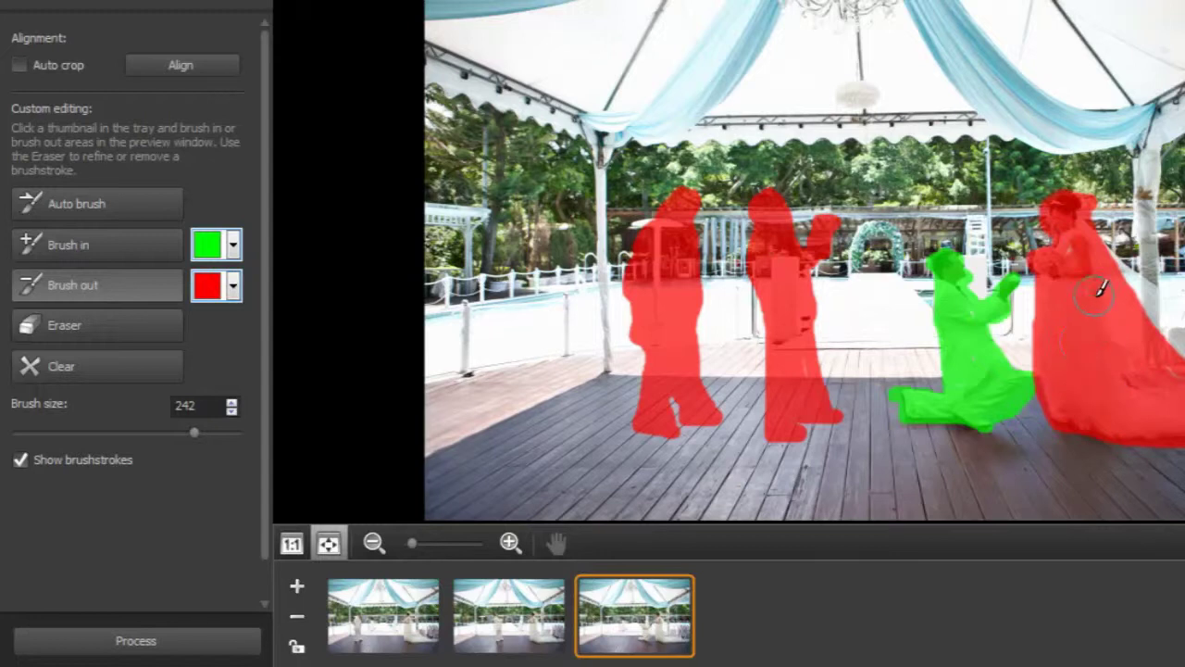
Check the bride's and grooms' brushed-in and brushed-out areas across the three photos and process the blend into one image.
mouse_move(1080, 239)
left_mouse_down()
mouse_move(1102, 271)
mouse_move(1101, 252)
mouse_move(1125, 264)
mouse_move(1180, 315)
mouse_move(1128, 306)
left_mouse_up()
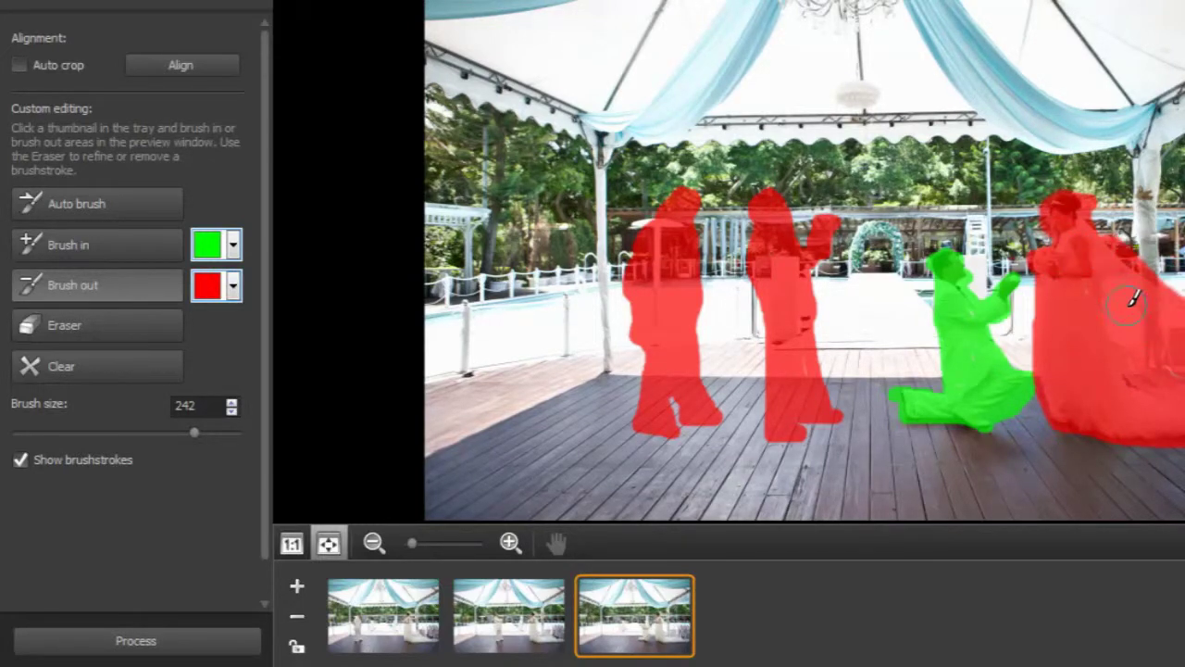
left_click(545, 626)
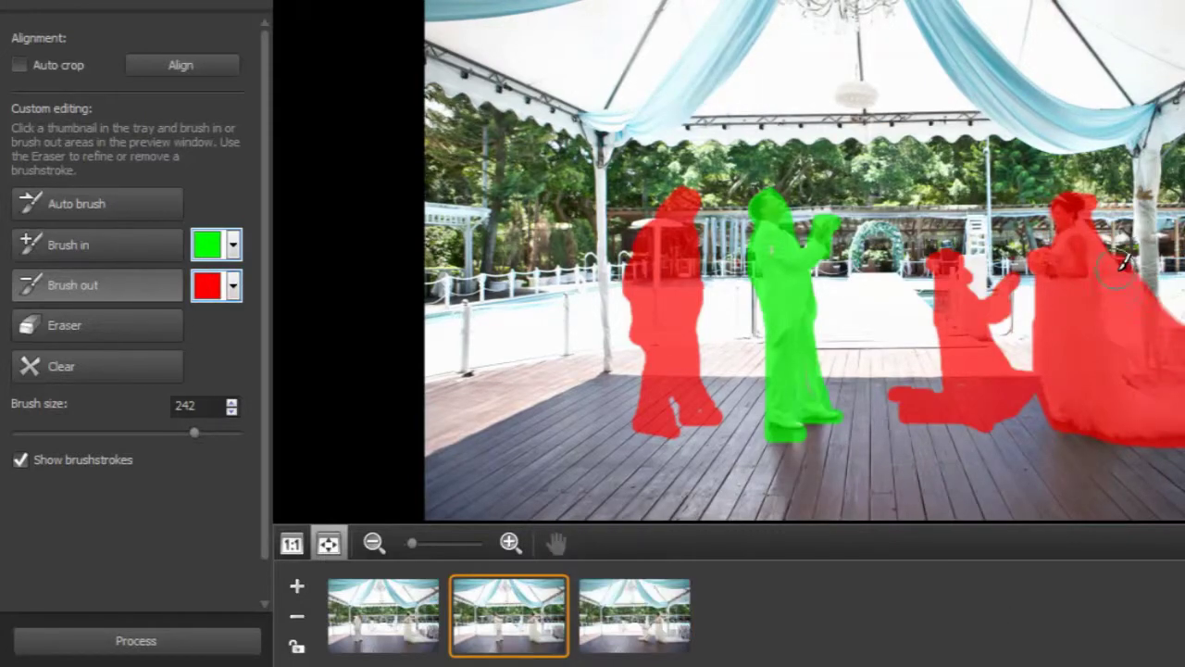
left_click(404, 625)
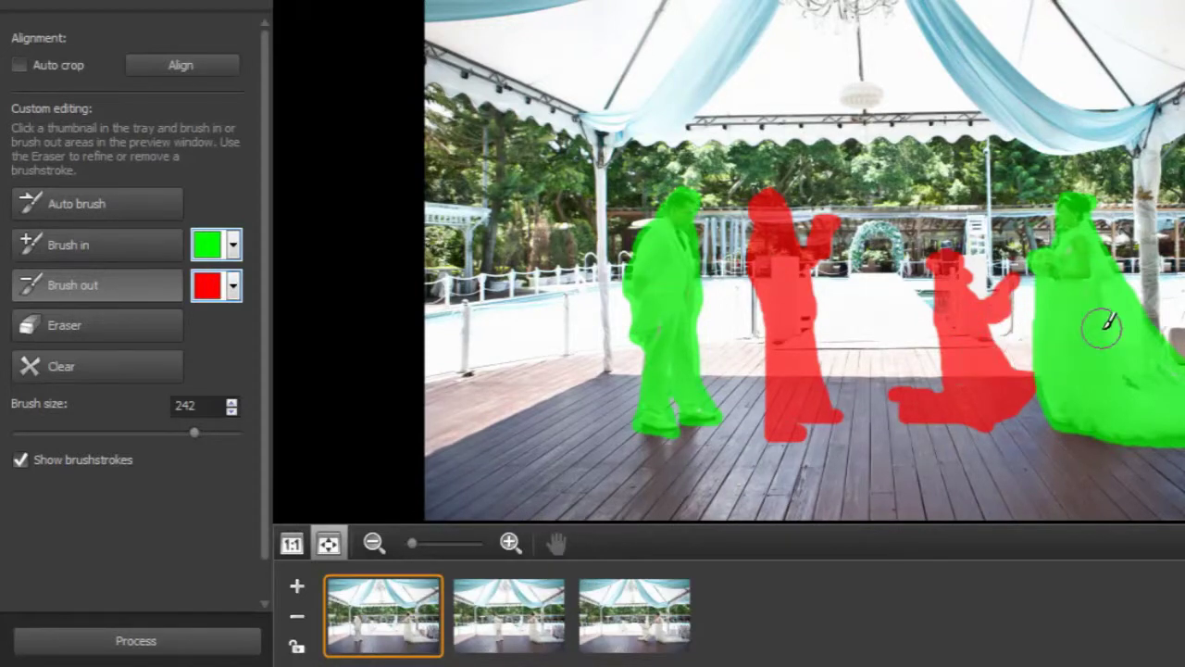
left_click(523, 629)
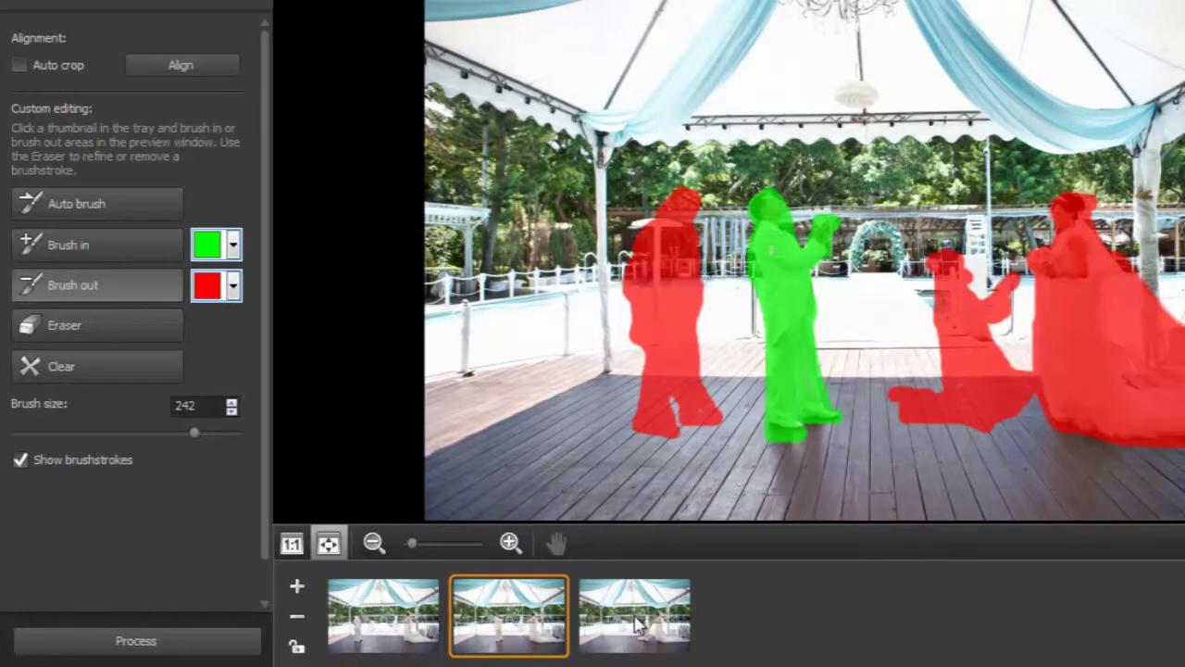
left_click(637, 626)
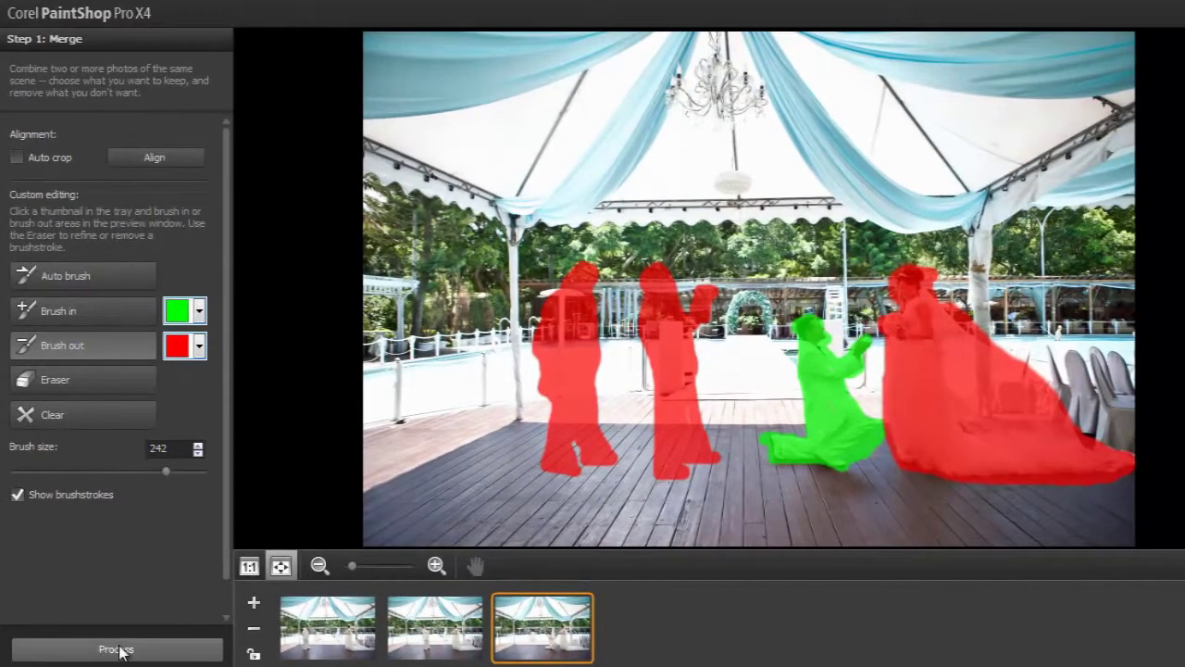
left_click(116, 649)
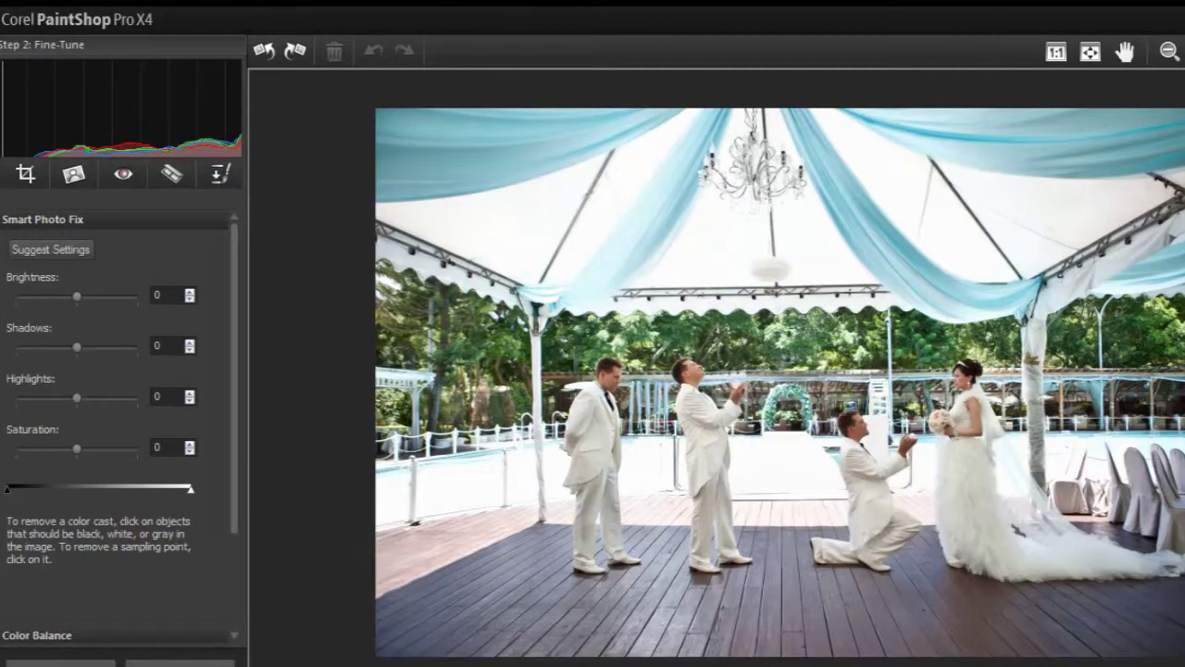
Set the Clarity of the blended image to 37 in the Fill Light/Clarity adjustment.
scroll(111, 417, "down", 3)
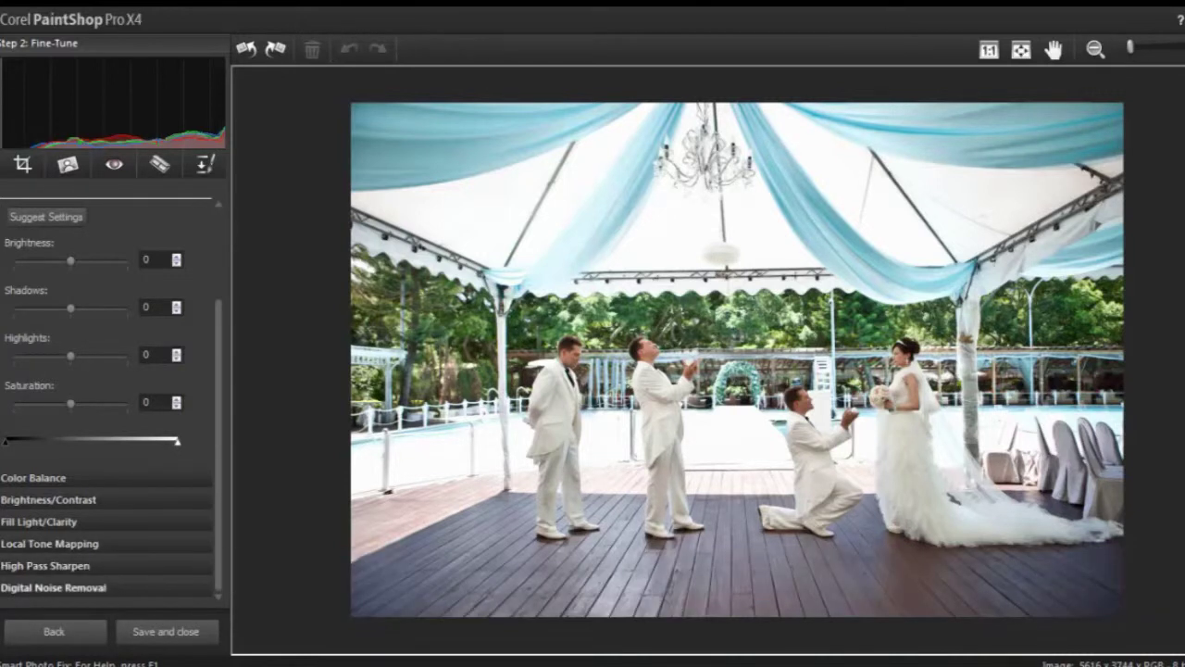
left_click(39, 522)
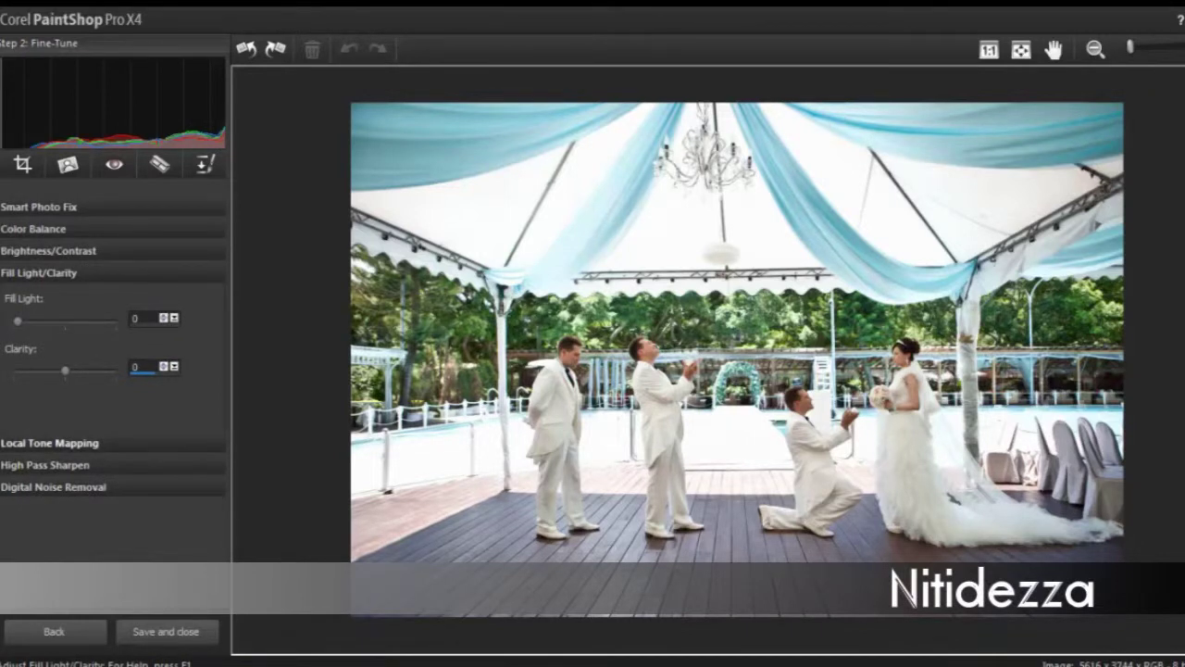
type("10")
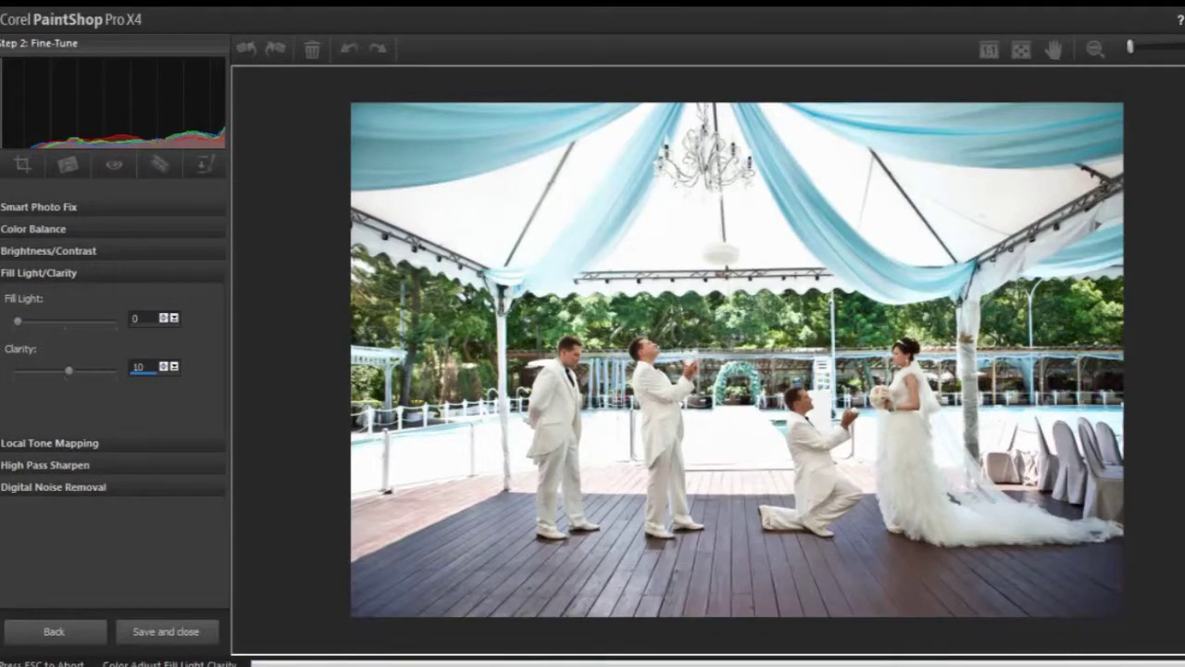
type("37")
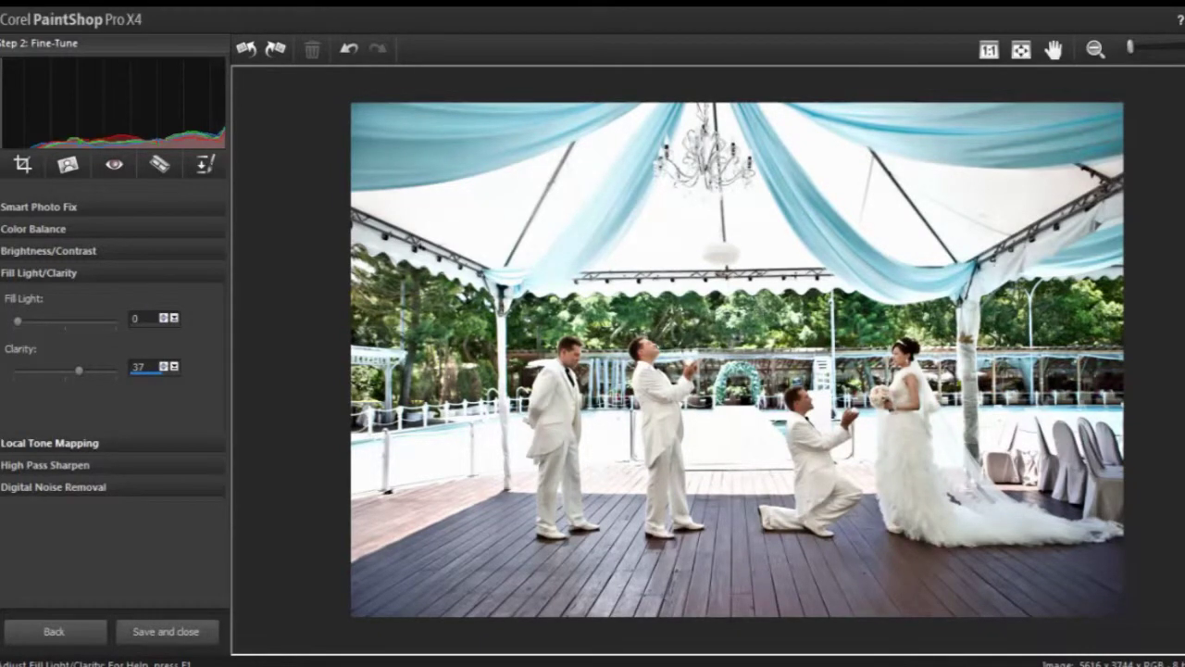
Set the Detail value of Digital Noise Removal to 5.0 for the blended image.
left_click(54, 486)
left_click(54, 338)
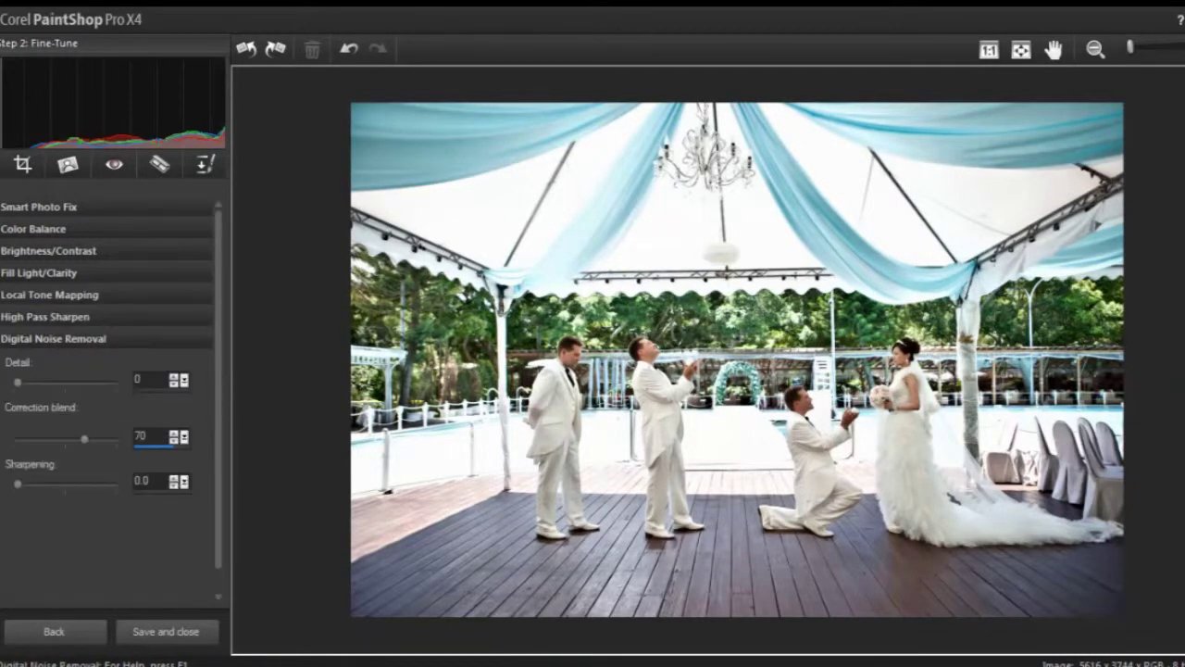
type("5.0")
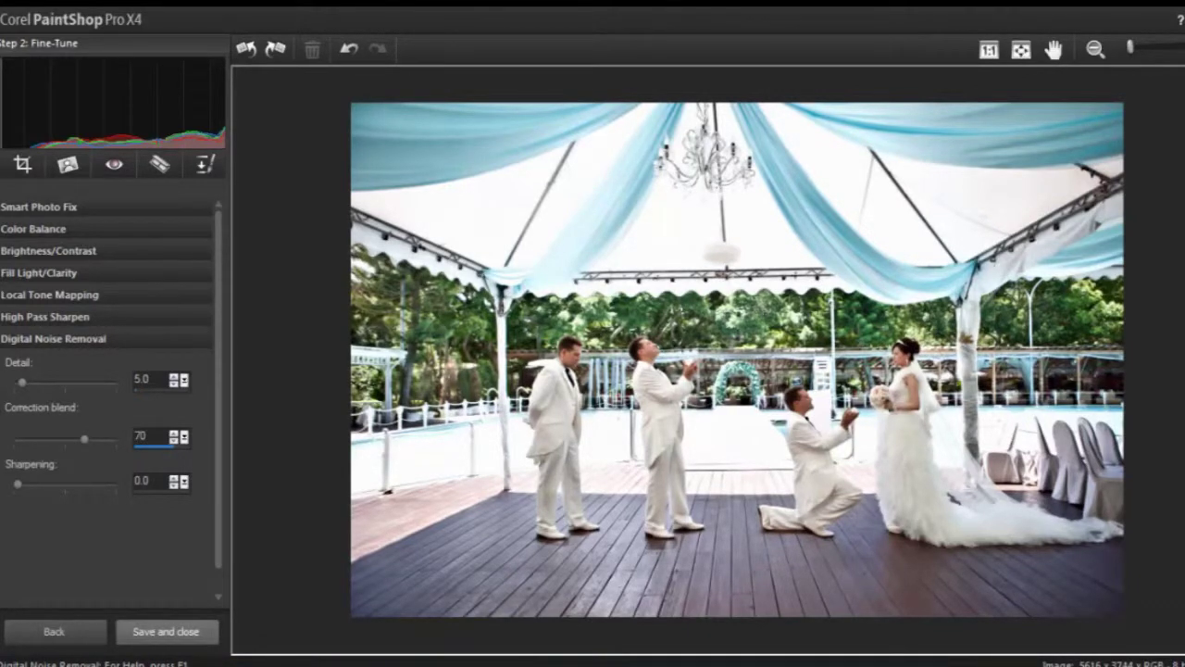
left_click(166, 632)
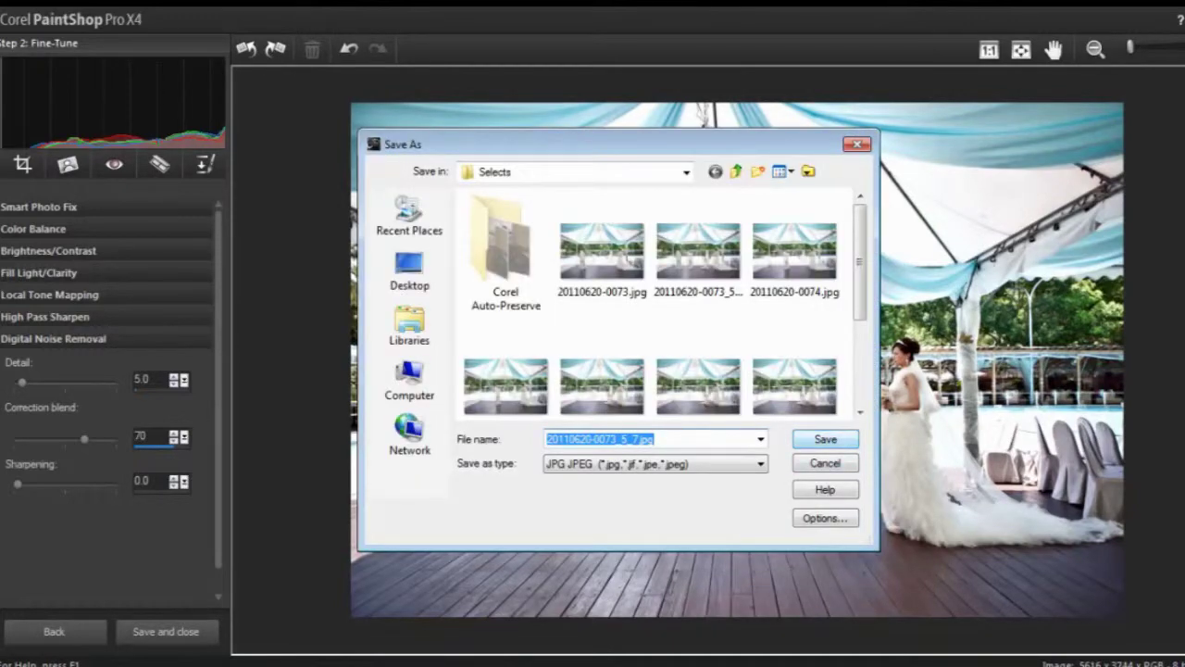
key("Return")
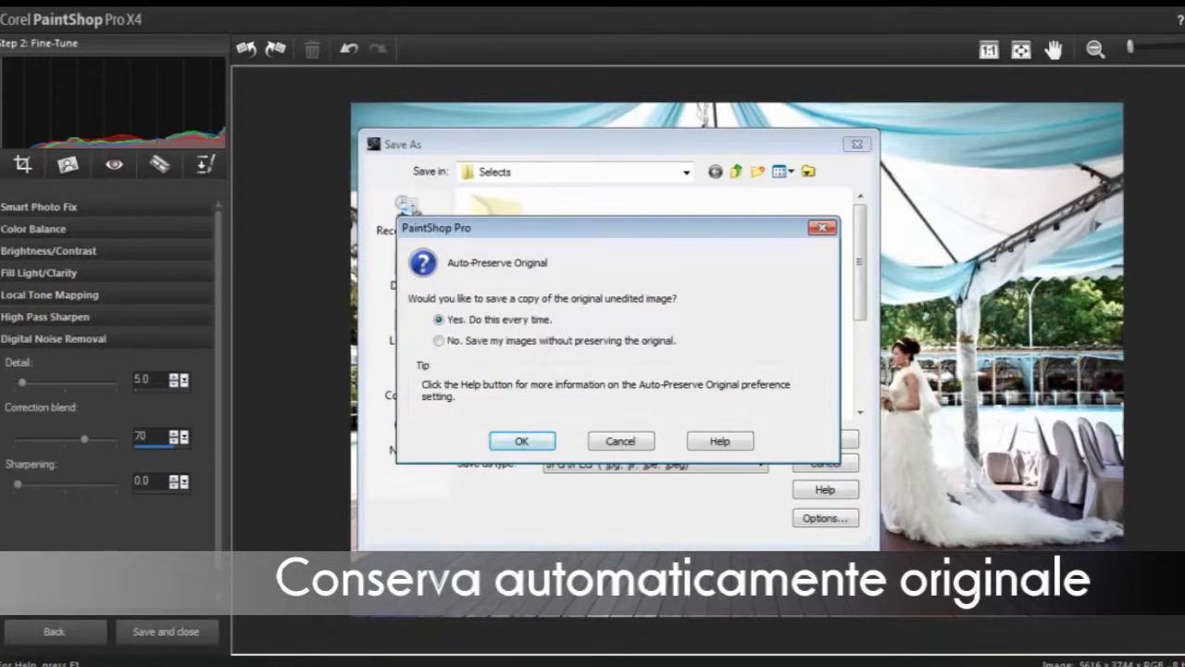
key("Return")
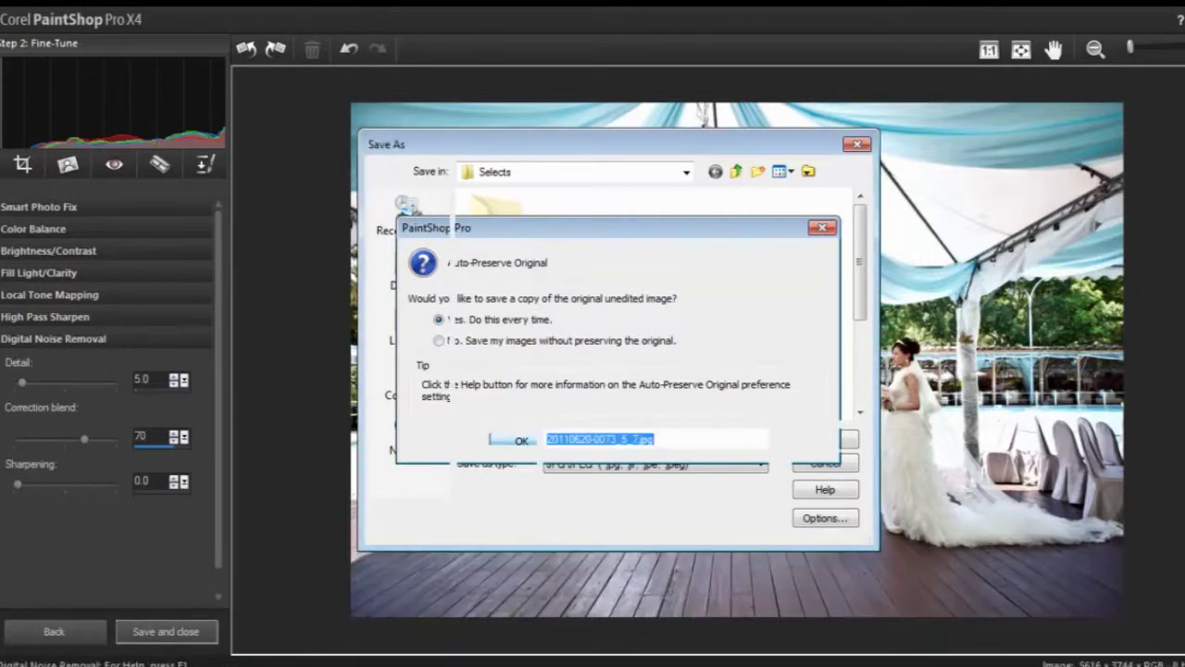